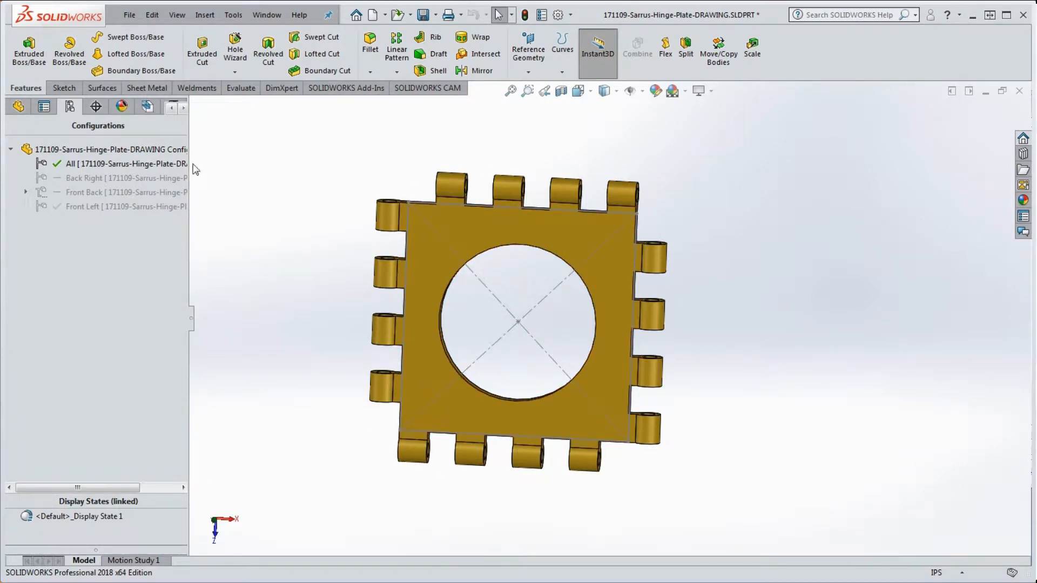
Step: Activate the Front Left configuration and expand the Right Cut and Back Cut features to reveal their sketches
double_click(91, 204)
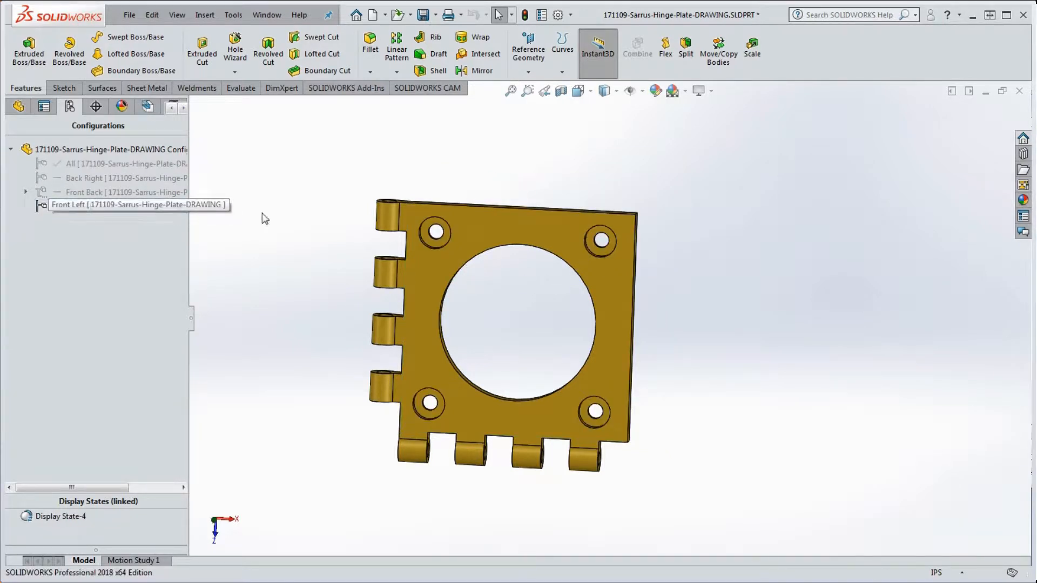
click(18, 108)
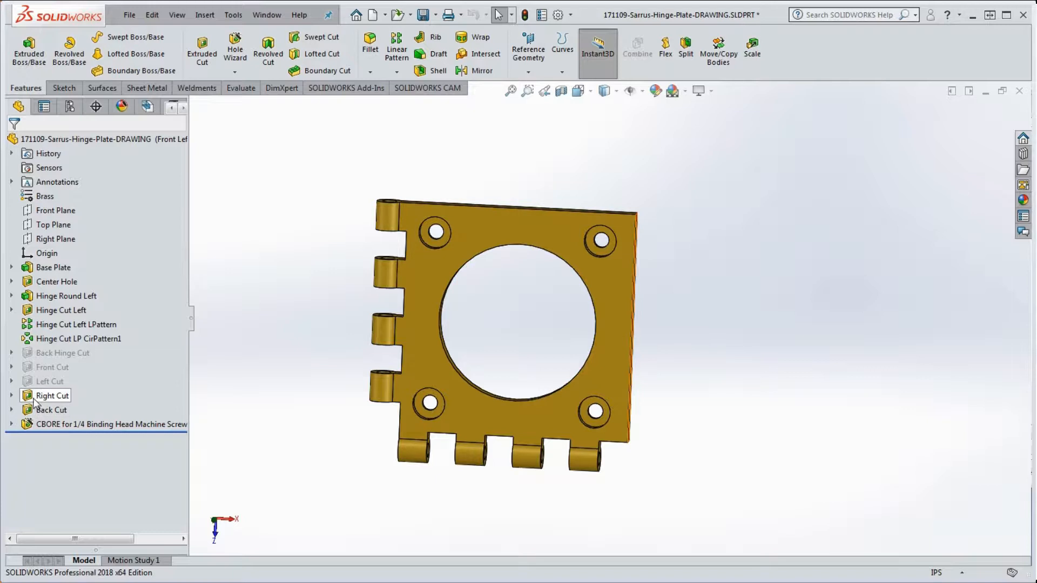
click(12, 396)
click(12, 424)
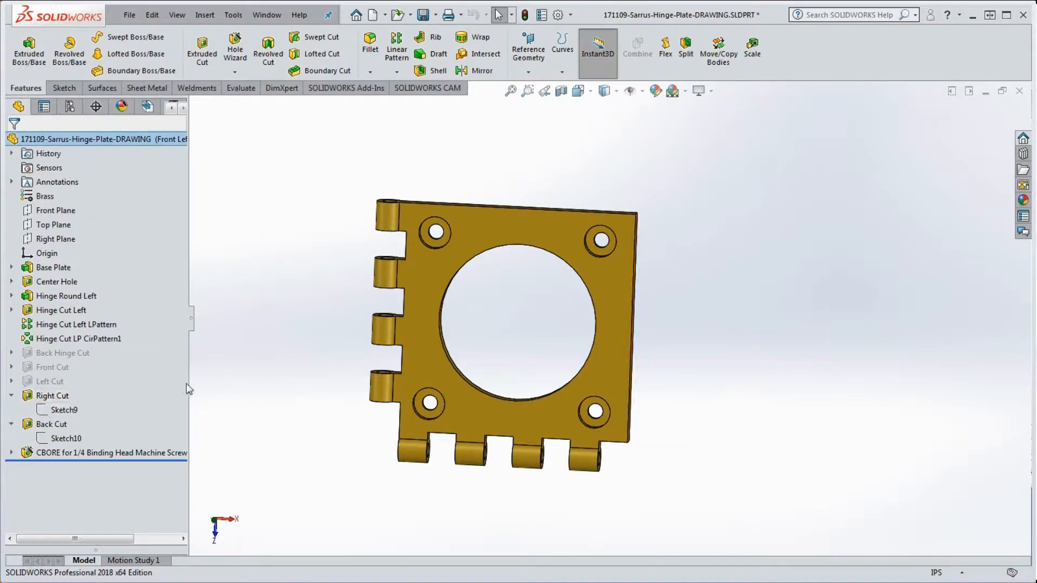
Step: Open the Right Cut feature's sketch, Sketch9, for editing
mouse_move(60, 412)
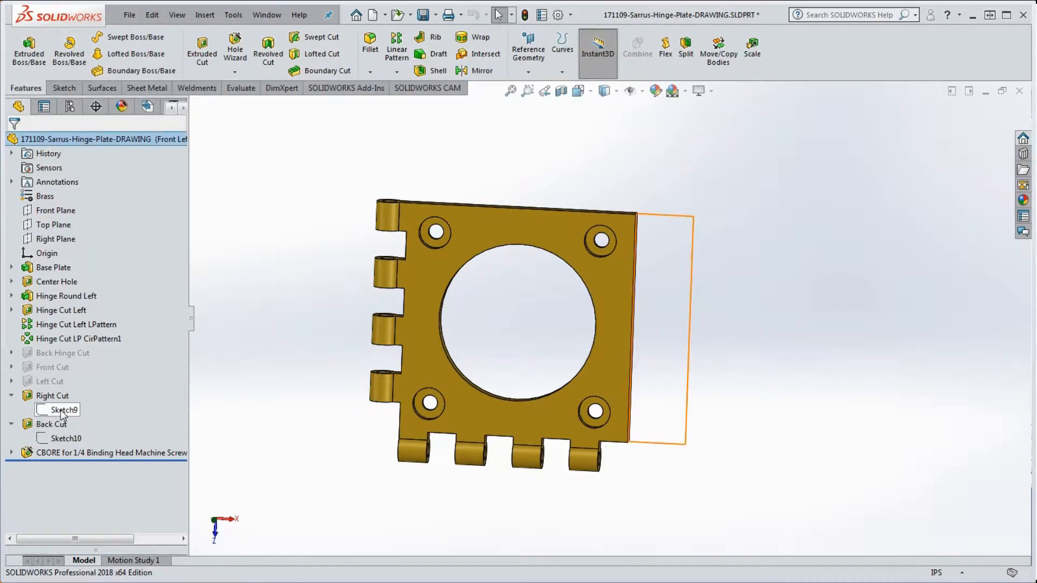
right_click(62, 410)
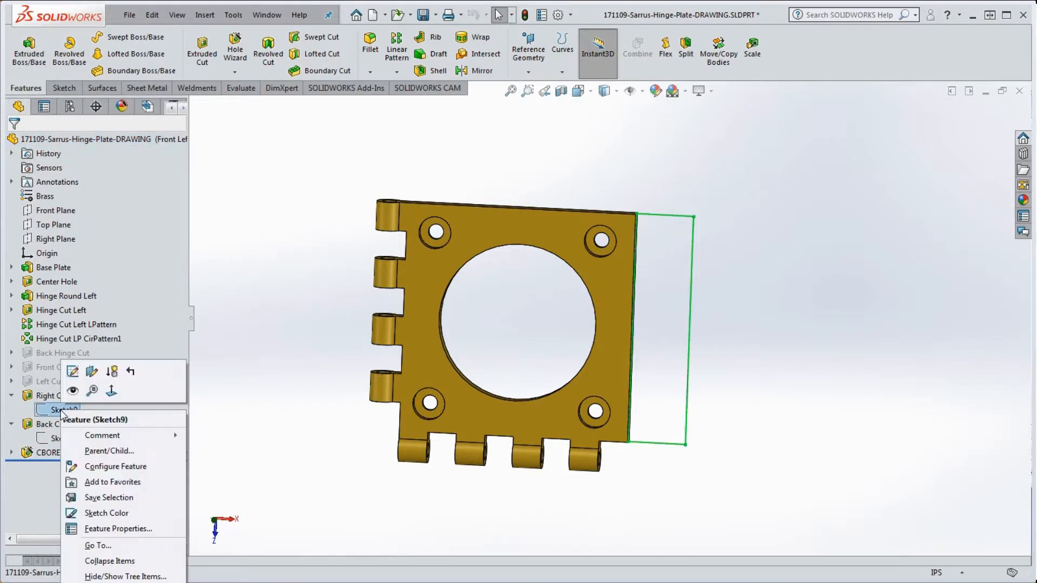
click(73, 373)
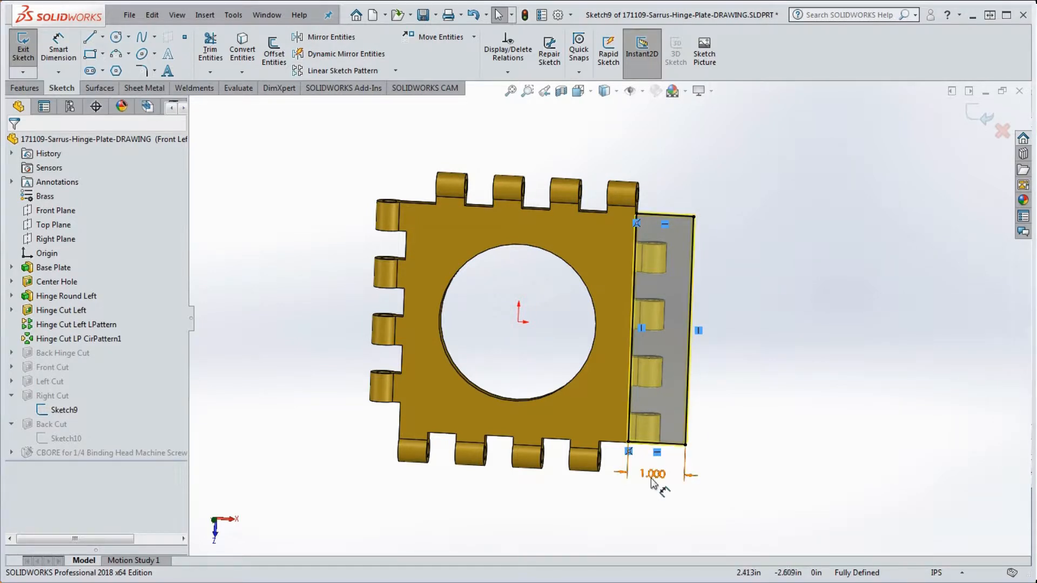
Step: Preview a 3 in width for the cut rectangle by rebuilding, and restore the original value
scroll(663, 494, down, 1)
middle_drag(663, 494, 664, 484)
scroll(665, 475, up, 1)
scroll(659, 338, down, 1)
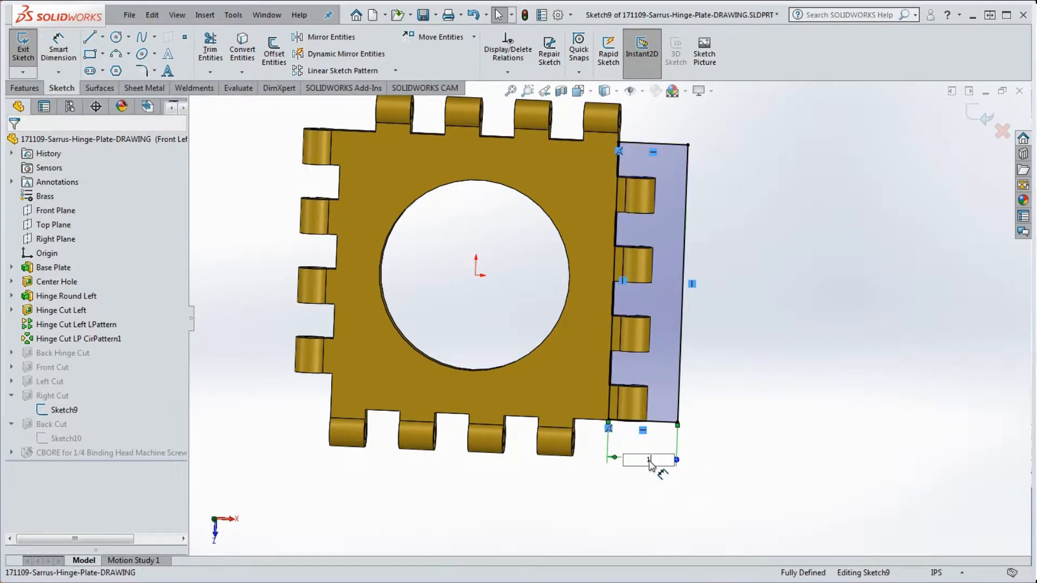
click(643, 458)
click(648, 468)
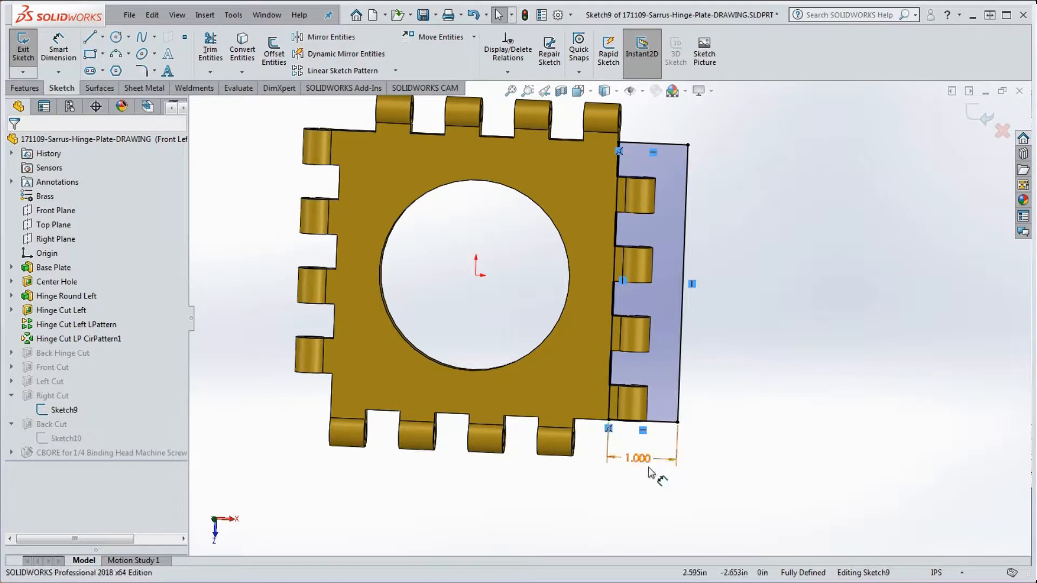
click(659, 460)
double_click(650, 462)
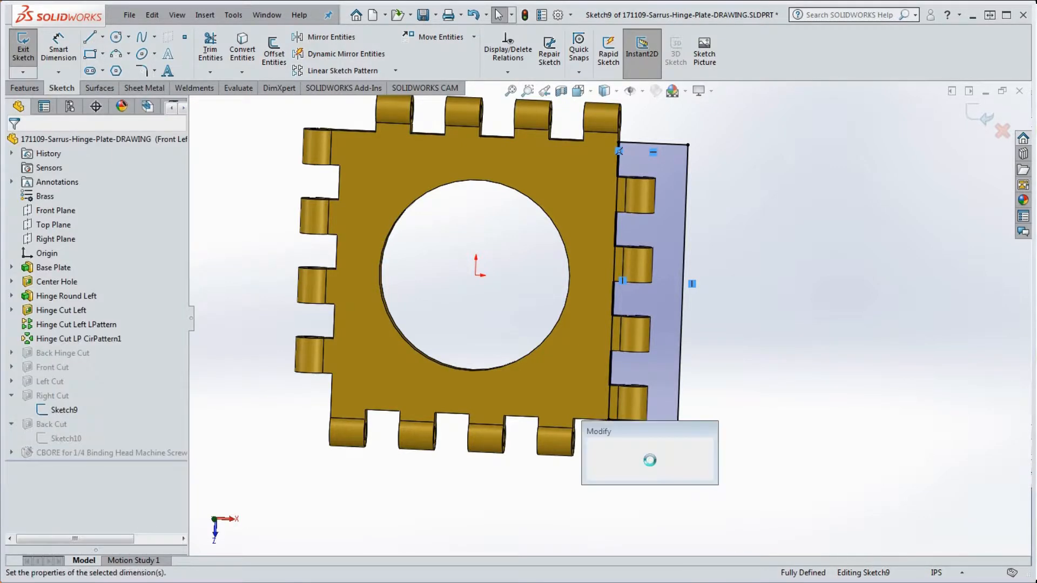
drag(660, 435, 737, 172)
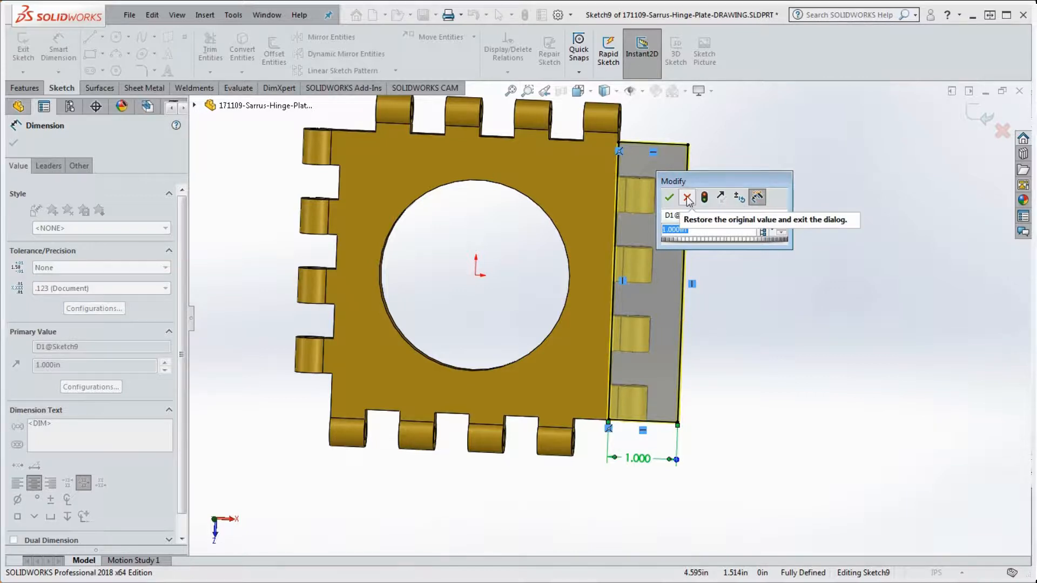
text(3)
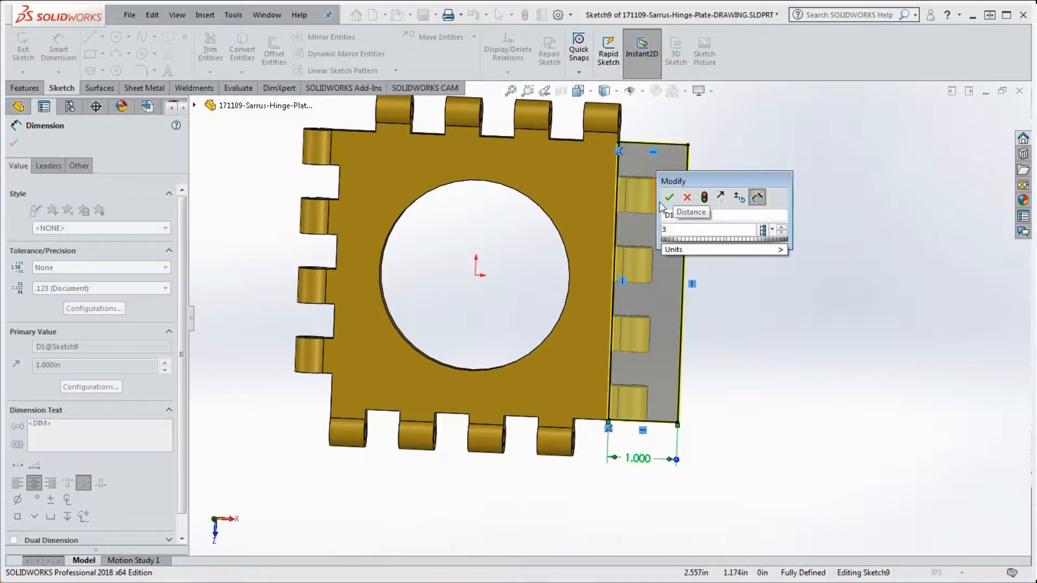
click(703, 199)
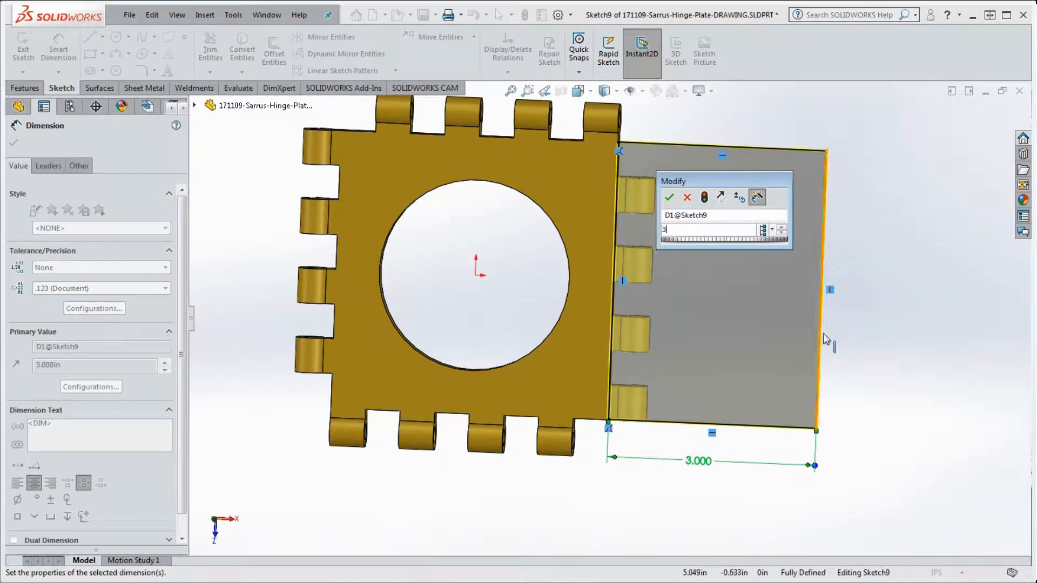
click(688, 197)
click(745, 347)
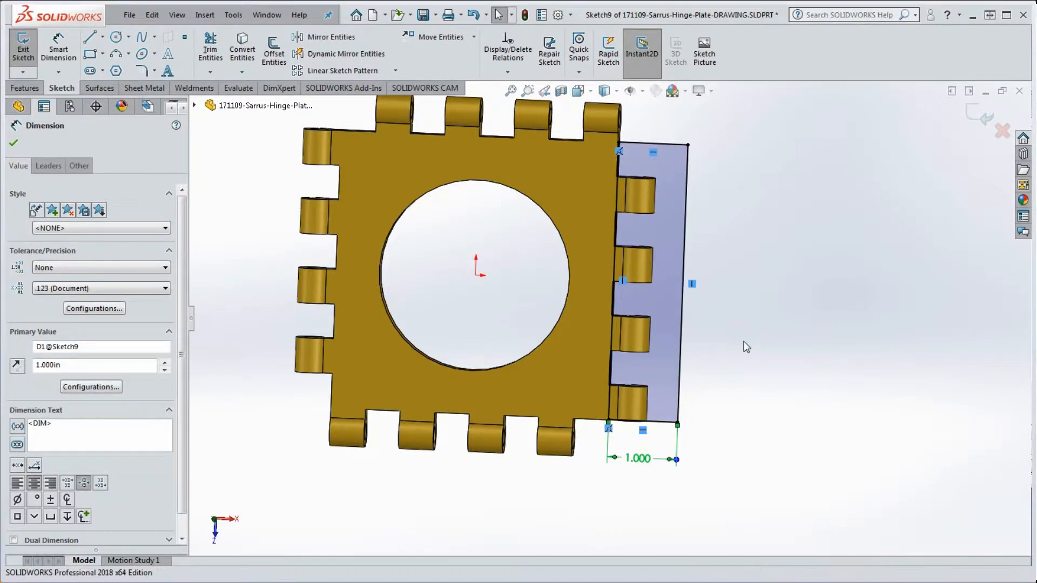
Step: Reopen the rectangle's width dimension, reverse its direction onto the plate, rebuild, and reverse it back outward
double_click(640, 459)
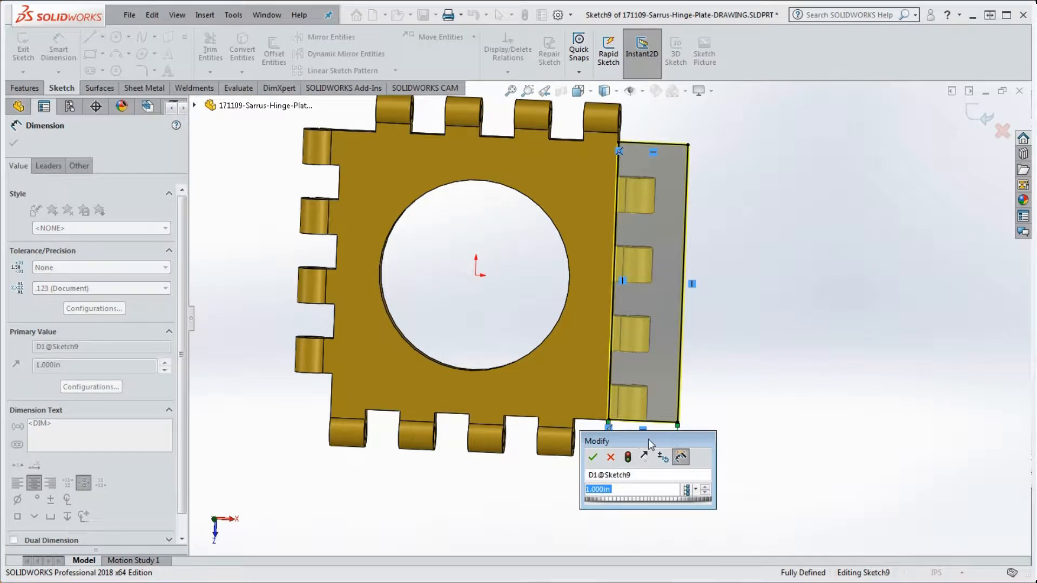
drag(648, 439, 701, 191)
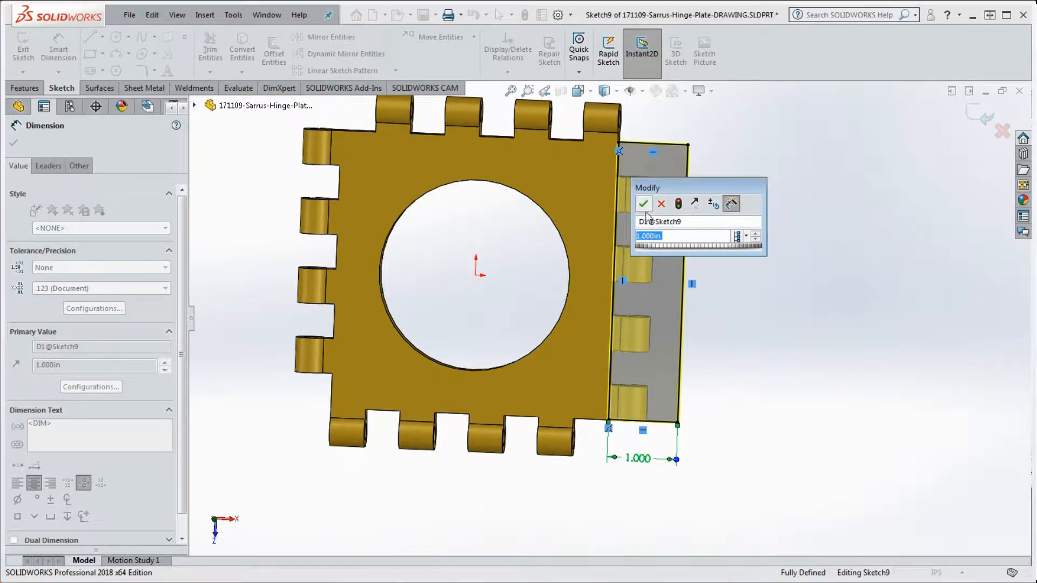
click(694, 209)
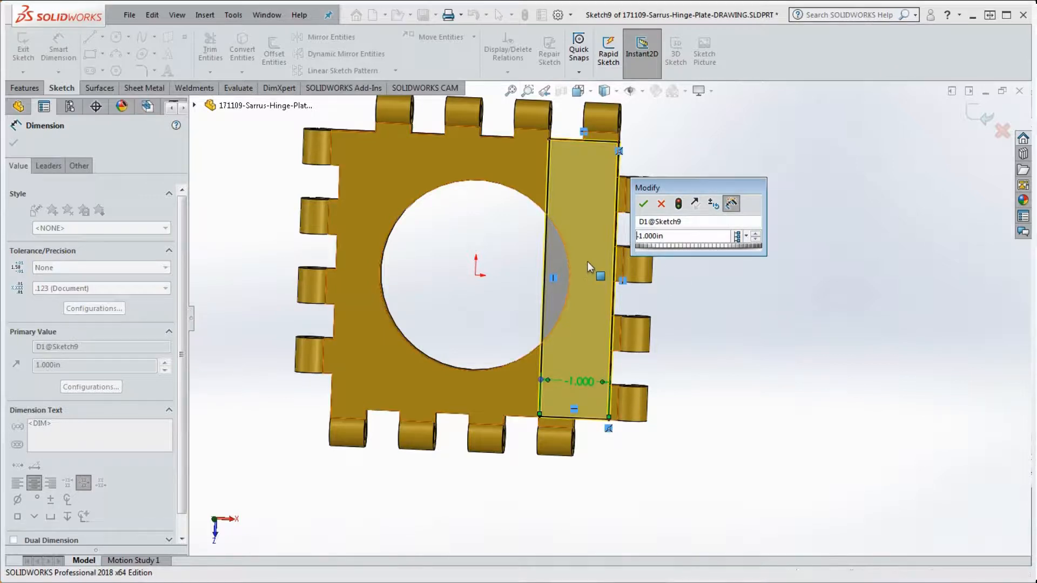
click(678, 204)
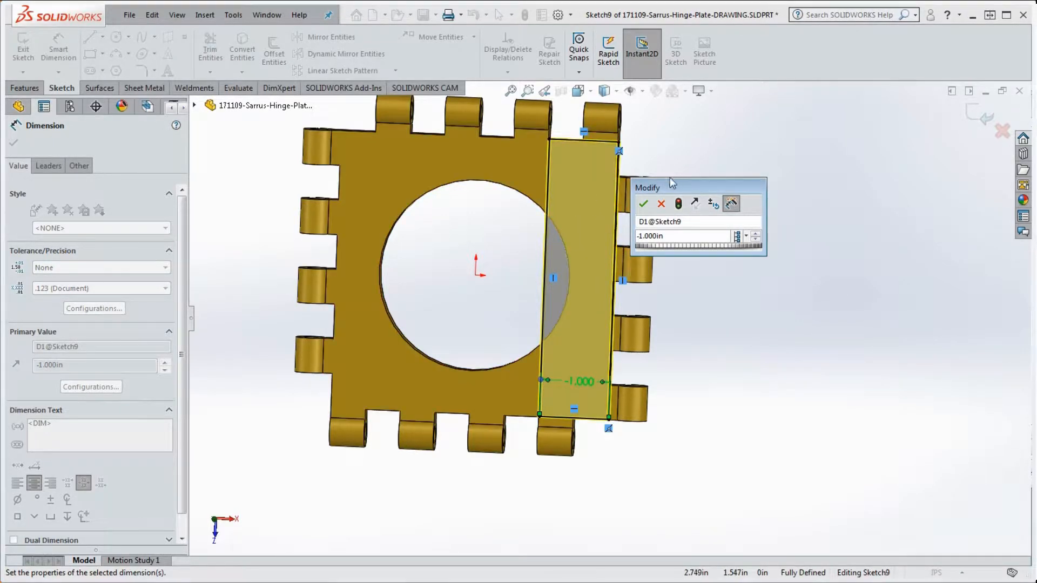
click(694, 204)
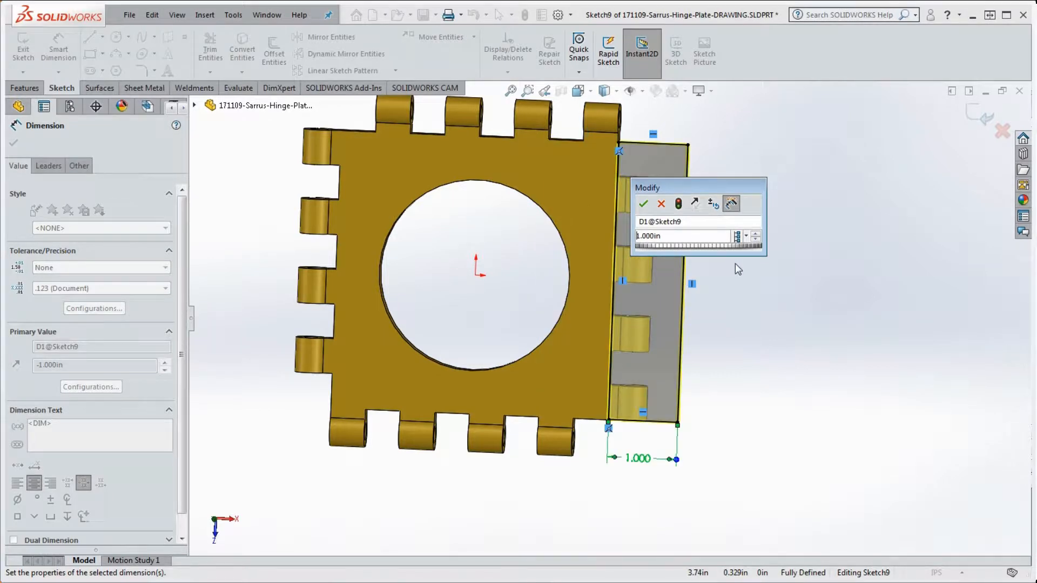
Step: Increase the rectangle's width incrementally to 1.7 in and bring it back down to 1 in
double_click(691, 236)
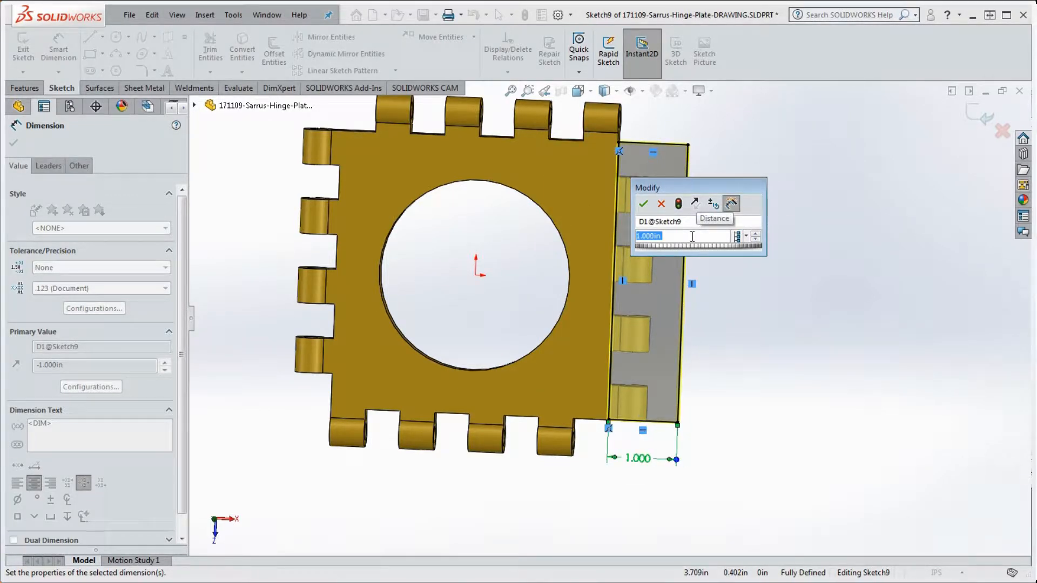
scroll(693, 236, up, 7)
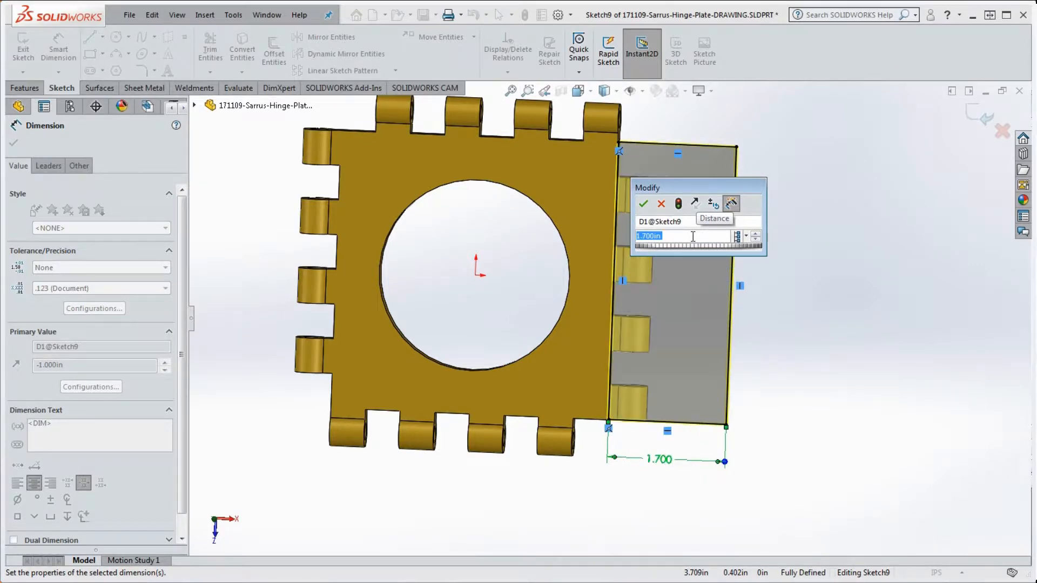
scroll(692, 236, down, 4)
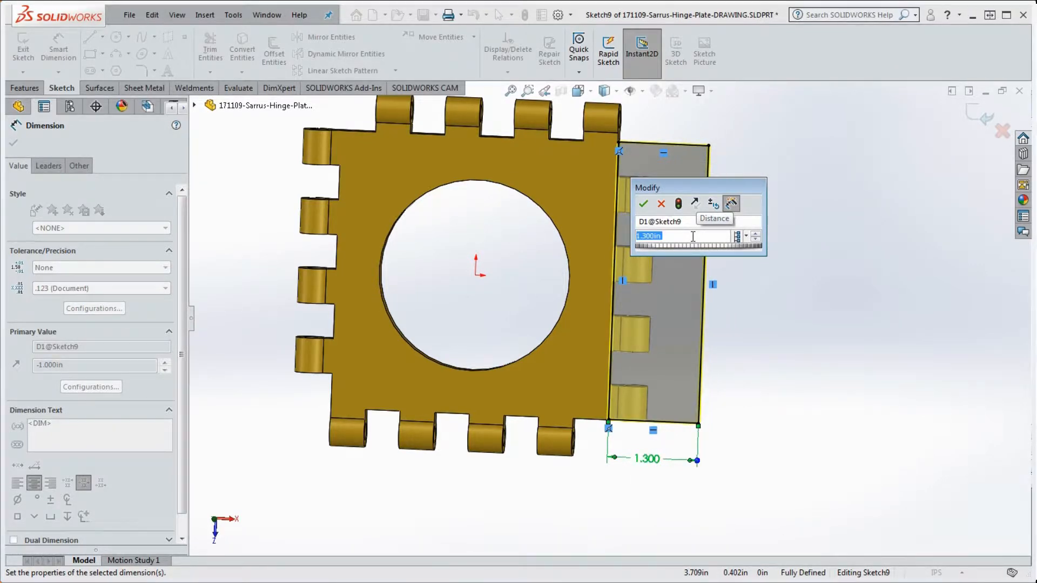
scroll(692, 236, down, 3)
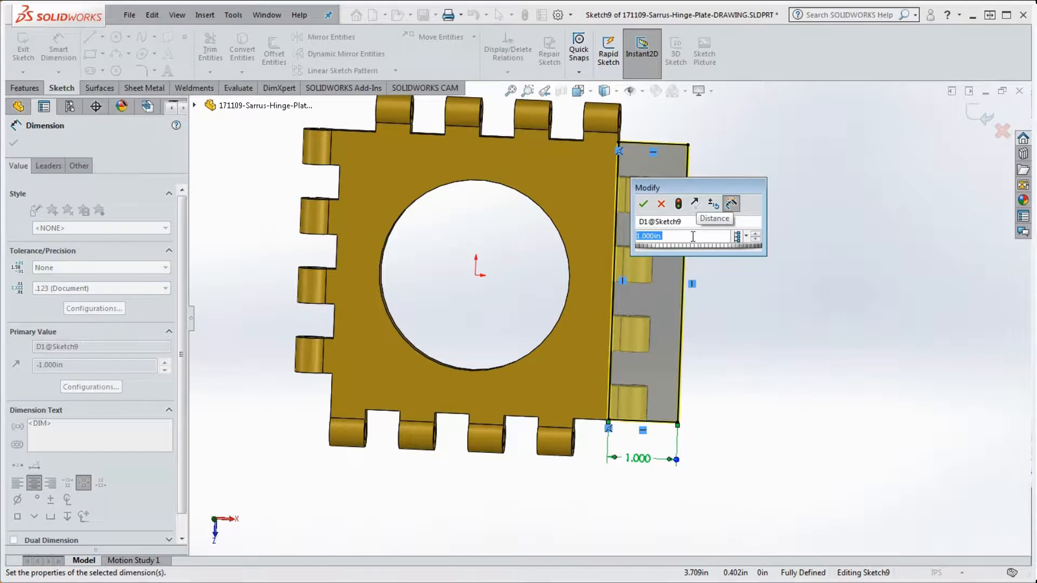
Step: Step the rectangle's width up to 1.1 in and down to 0.6 in
click(754, 234)
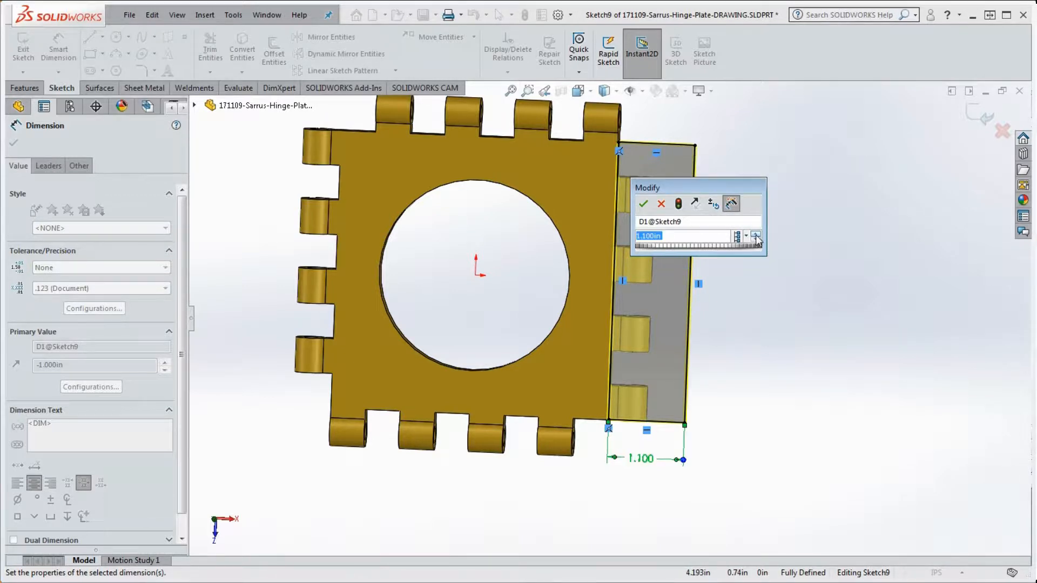
click(756, 240)
click(756, 240)
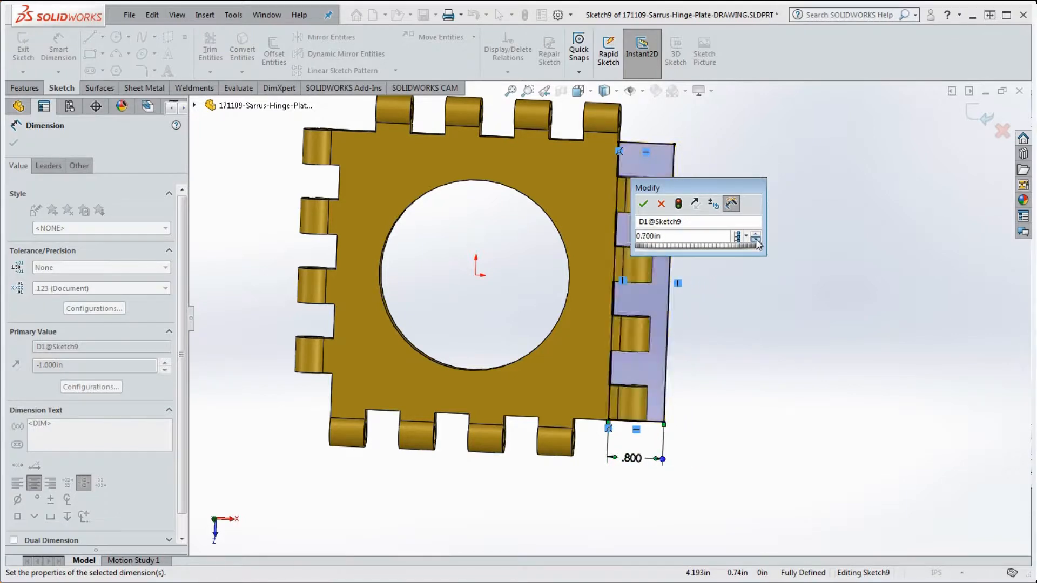
click(756, 240)
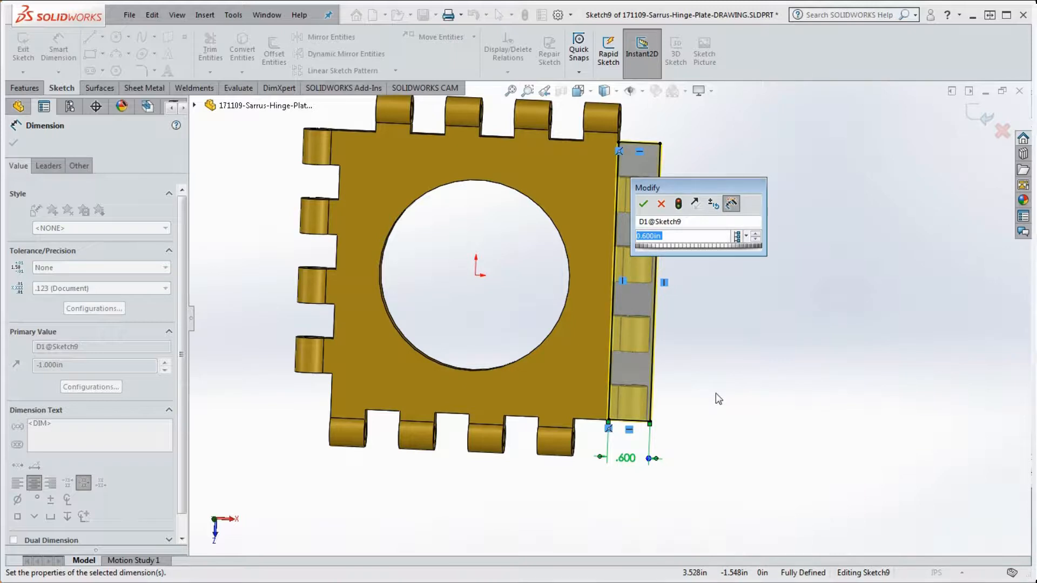
Step: Set the dimension increment to 0.5 in and test it by stepping the width up to 3.1 in and back to 0.6 in
click(711, 204)
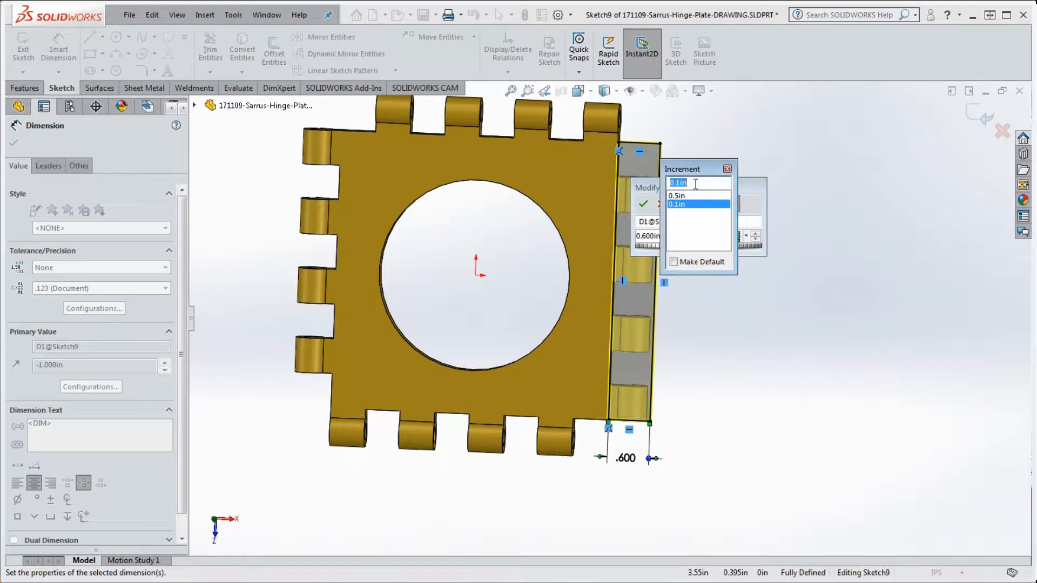
text(.5)
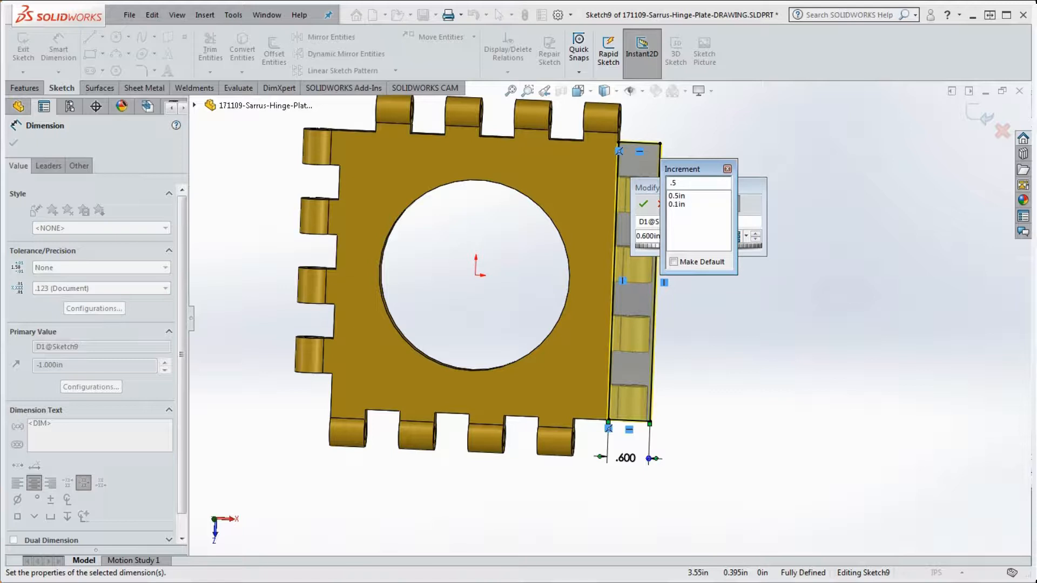
key(Return)
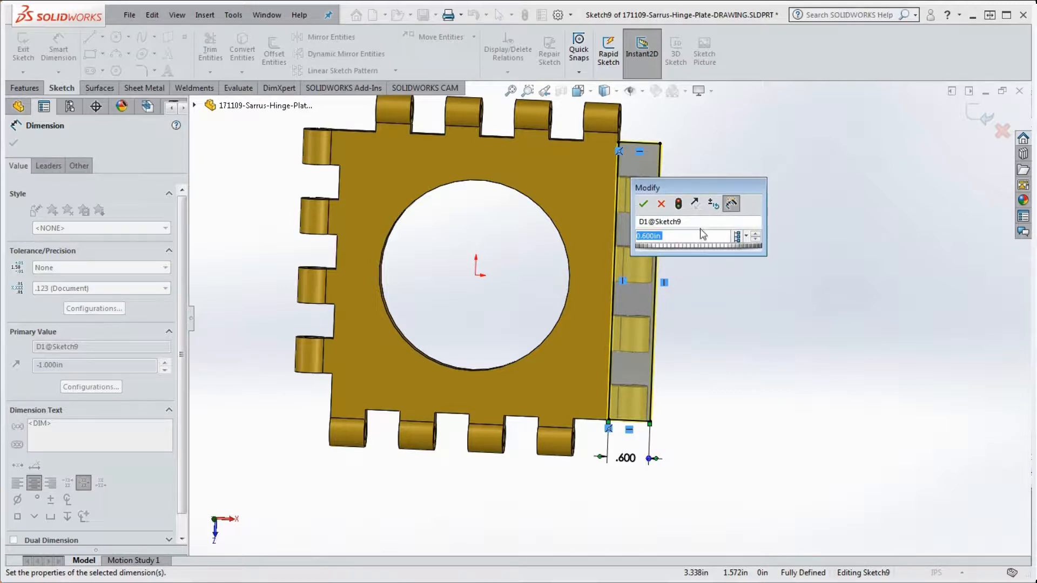
scroll(699, 232, up, 5)
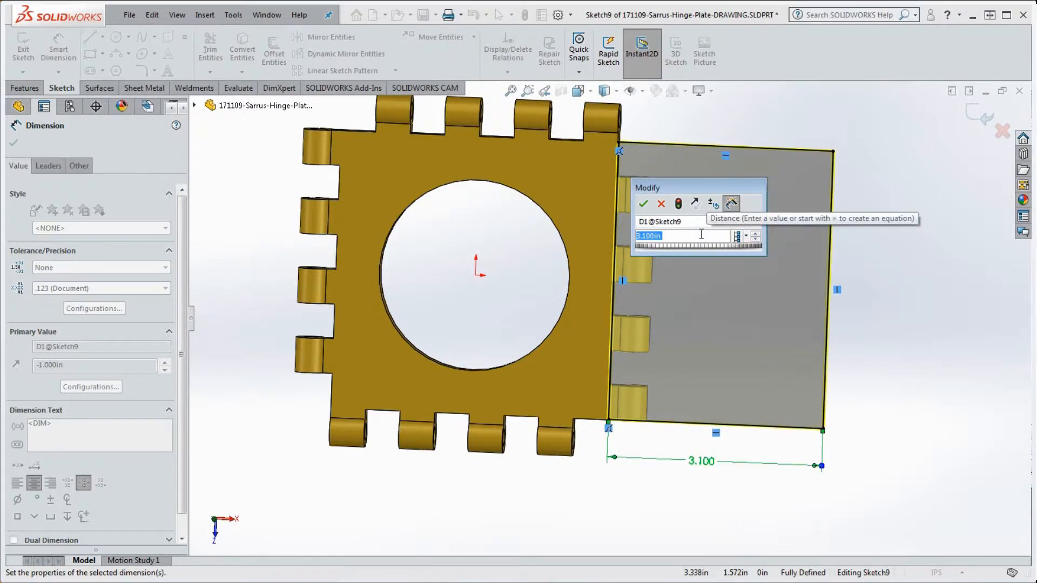
scroll(701, 234, down, 5)
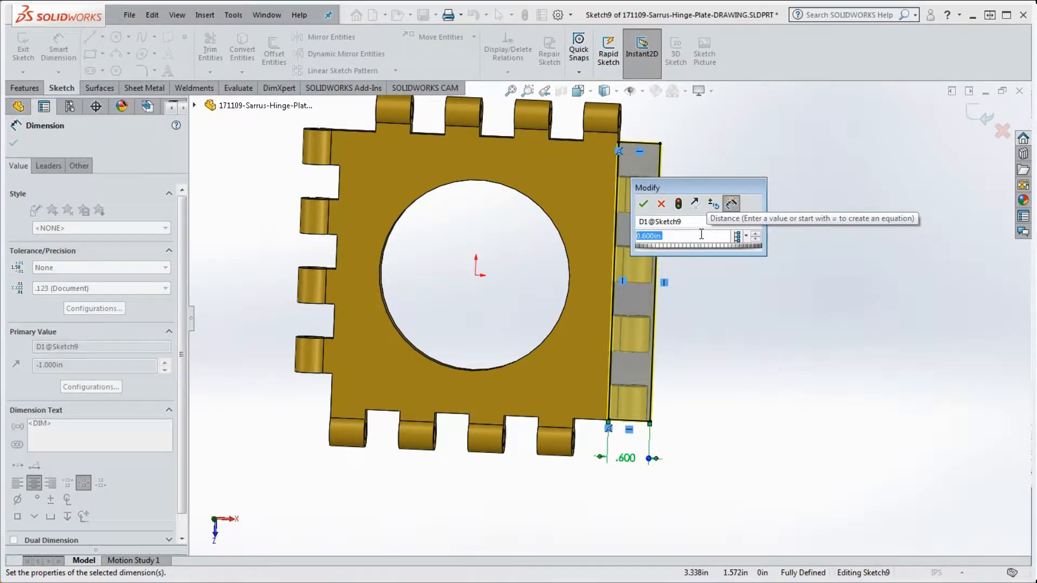
Step: Set the dimension increment back to 0.1 in and step the rectangle's width up to 1 in, keeping the sketch unobstructed
click(731, 204)
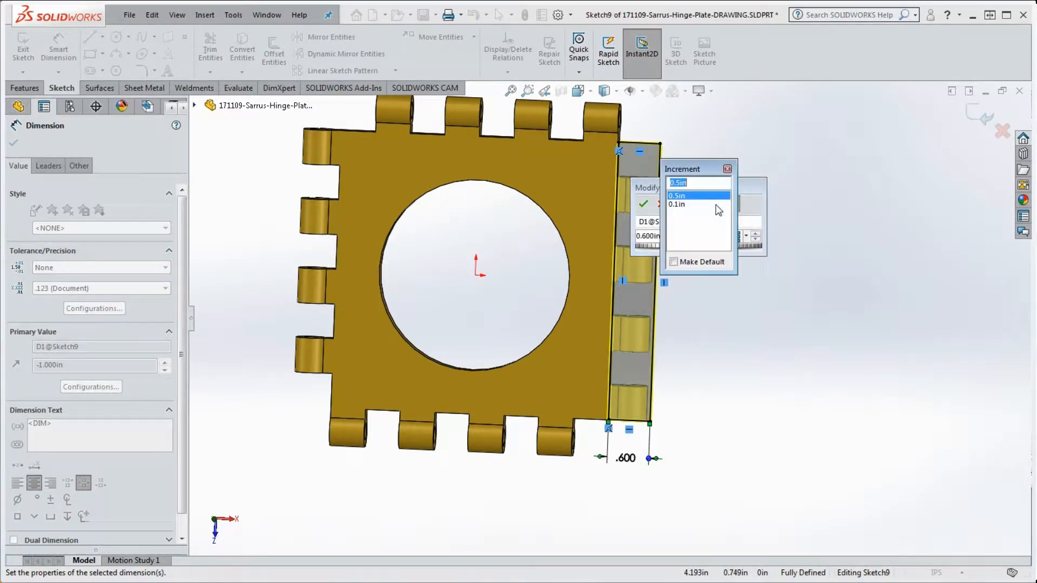
click(676, 205)
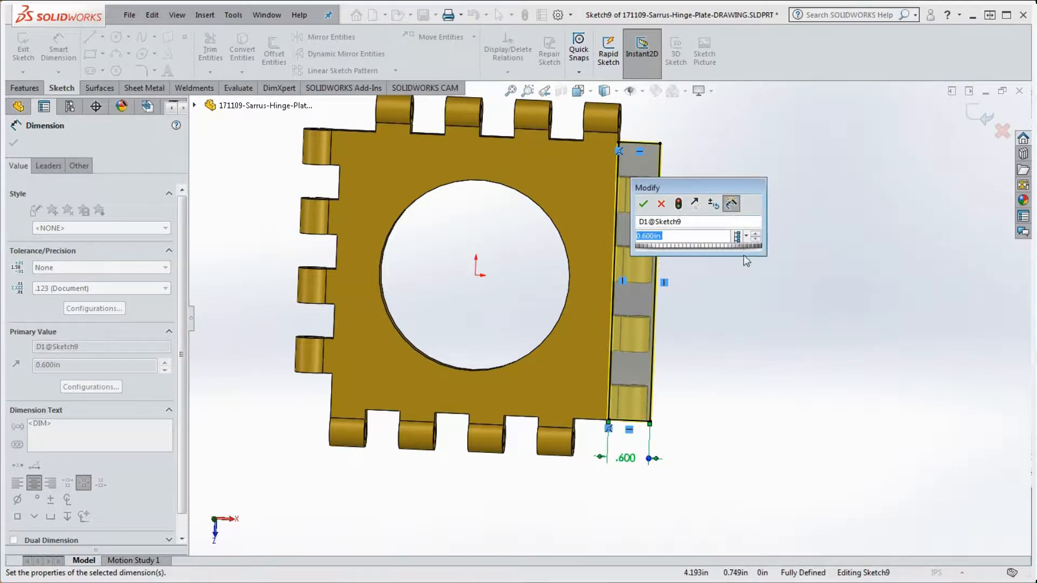
scroll(747, 261, down, 1)
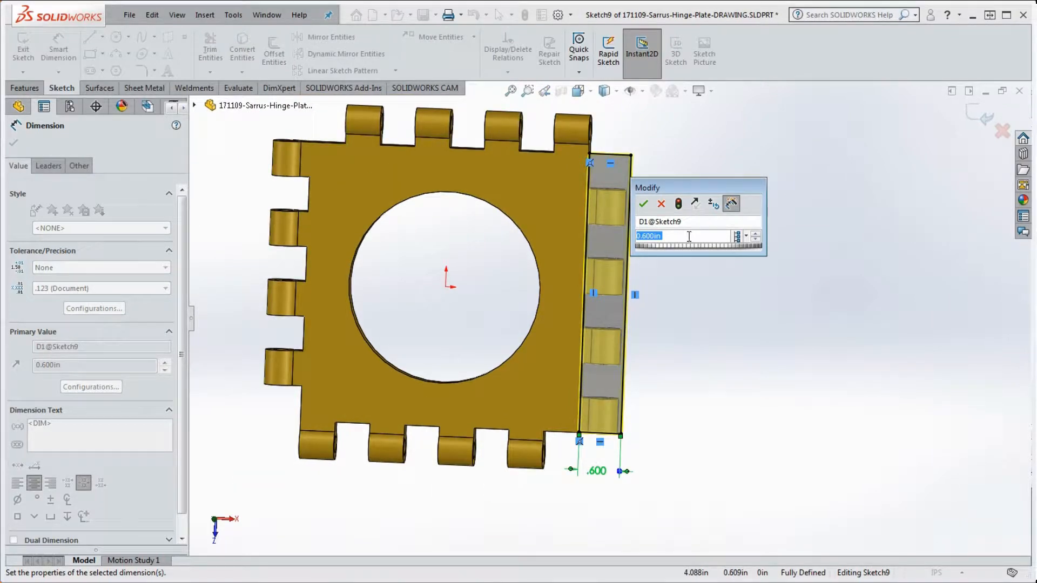
scroll(687, 236, up, 5)
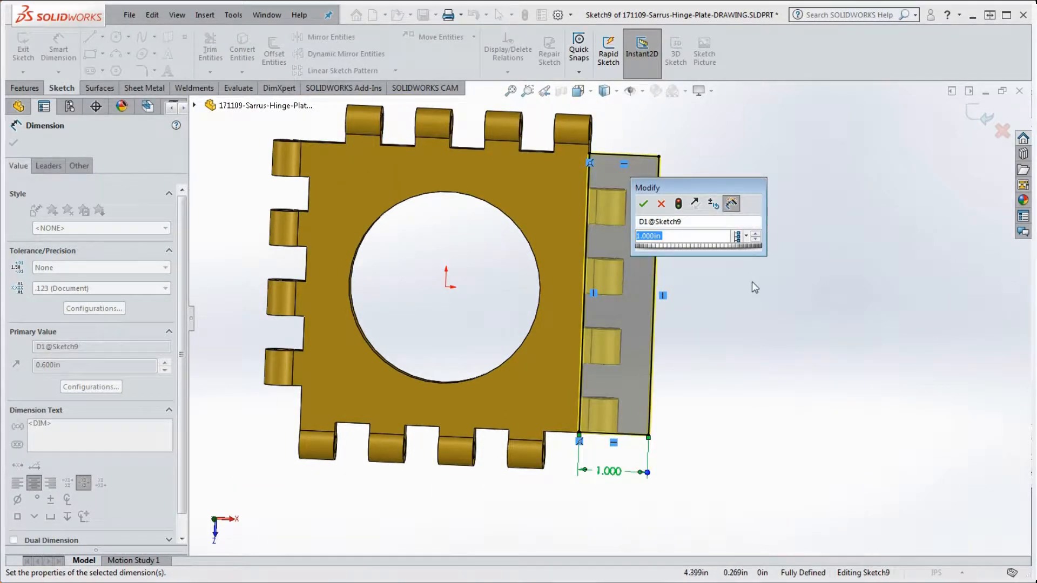
drag(718, 188, 798, 143)
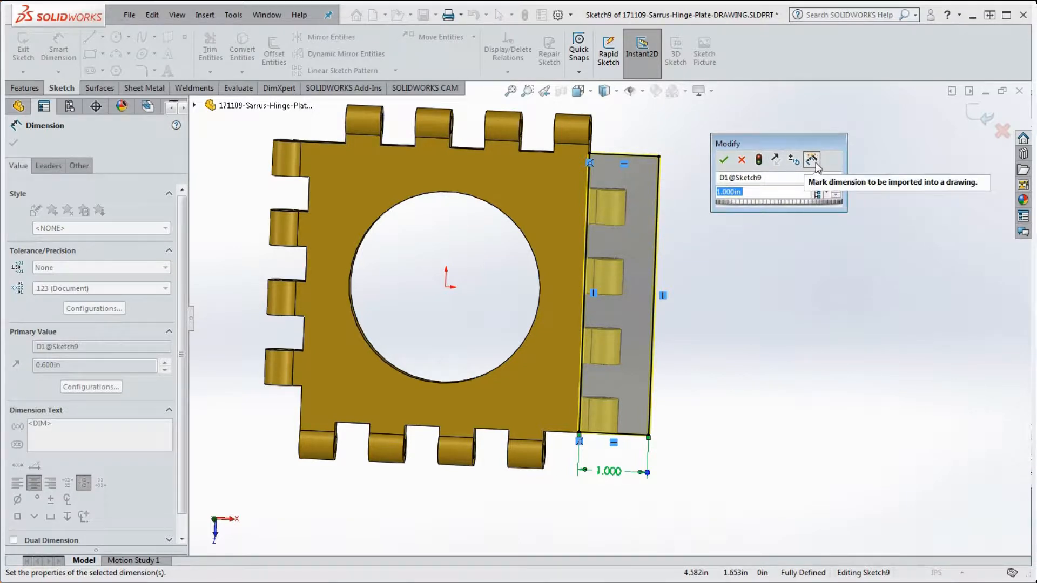
Step: Accept the rectangle's 1 in width, kept marked for import into a drawing, and exit the sketch with a rebuild
mouse_move(756, 365)
middle_down()
mouse_move(743, 370)
mouse_move(761, 359)
mouse_move(758, 368)
middle_up()
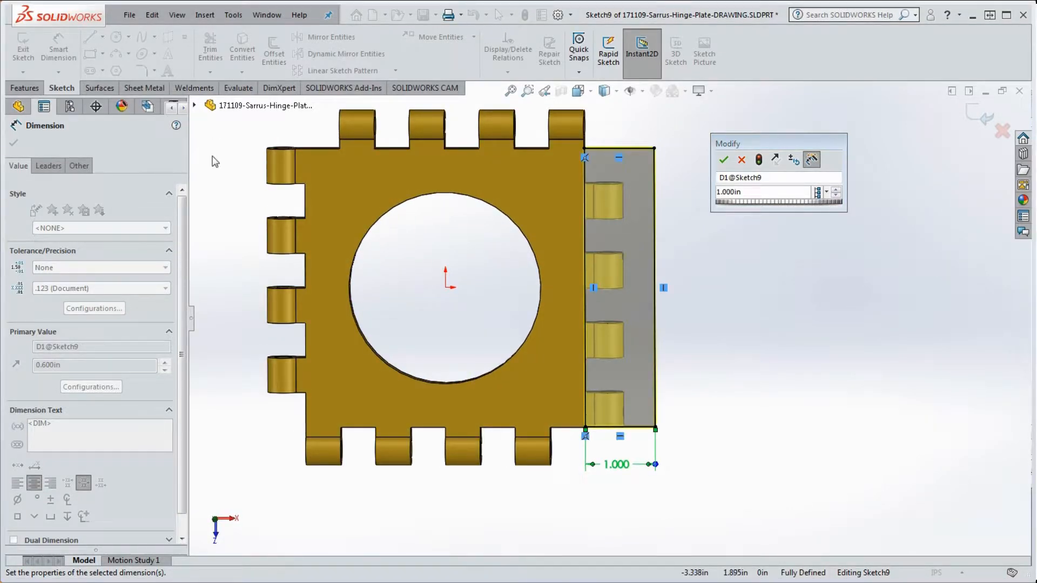
click(724, 160)
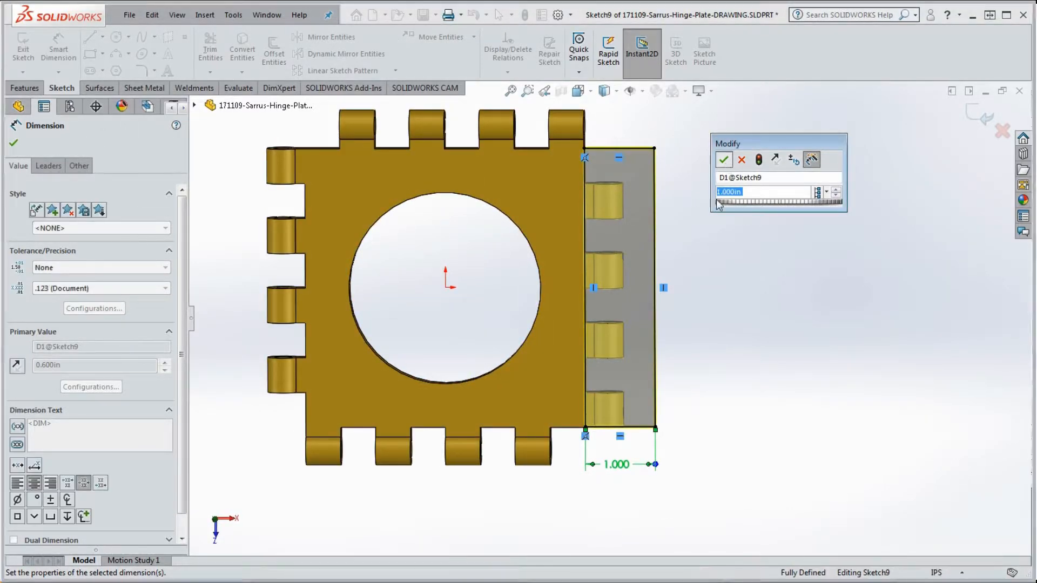
click(729, 289)
click(525, 16)
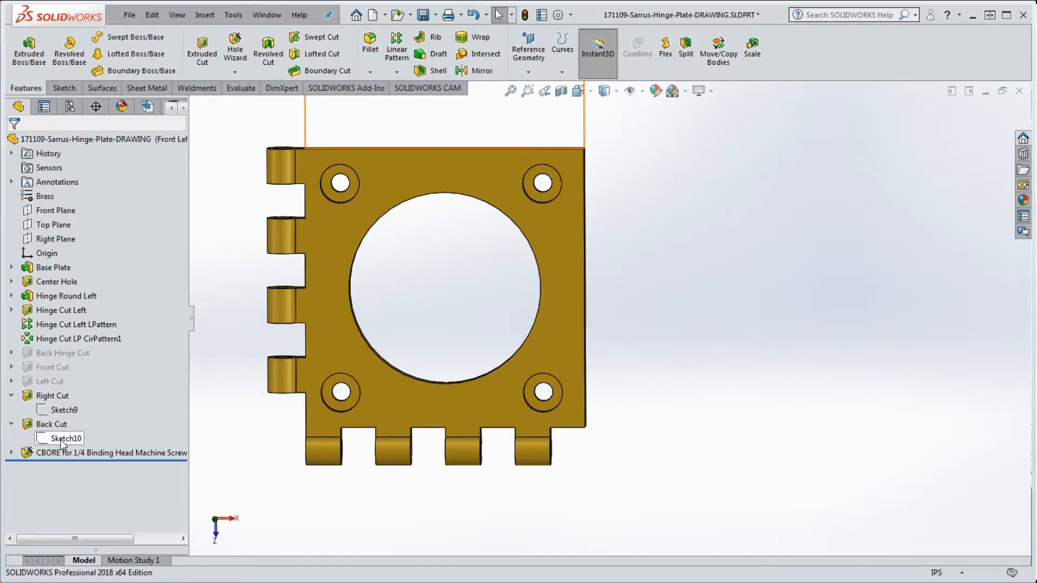
Step: Reopen Right Cut's Sketch9 for editing and unmark the rectangle's width dimension for import into a drawing
click(61, 412)
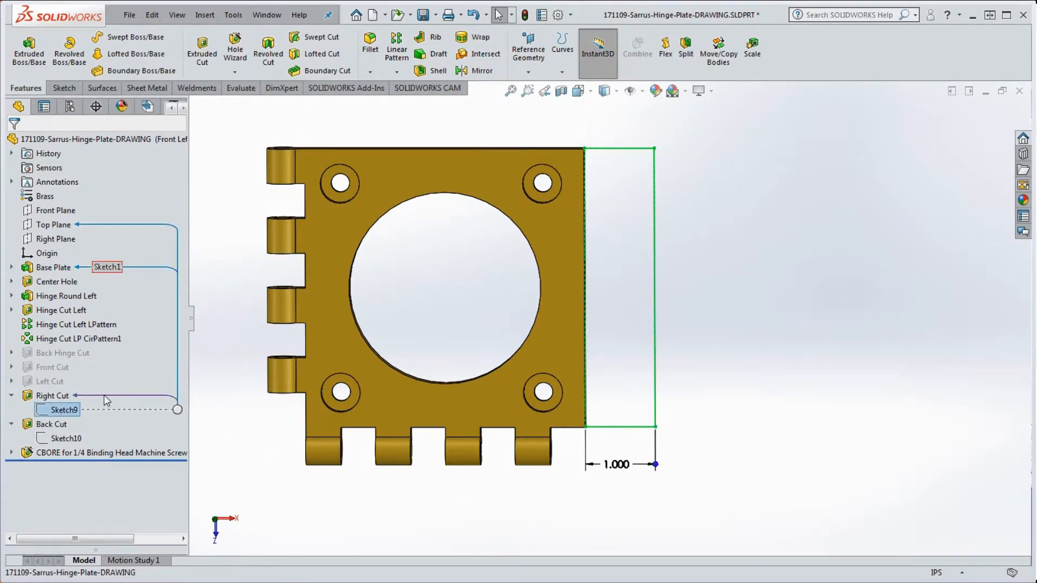
click(651, 497)
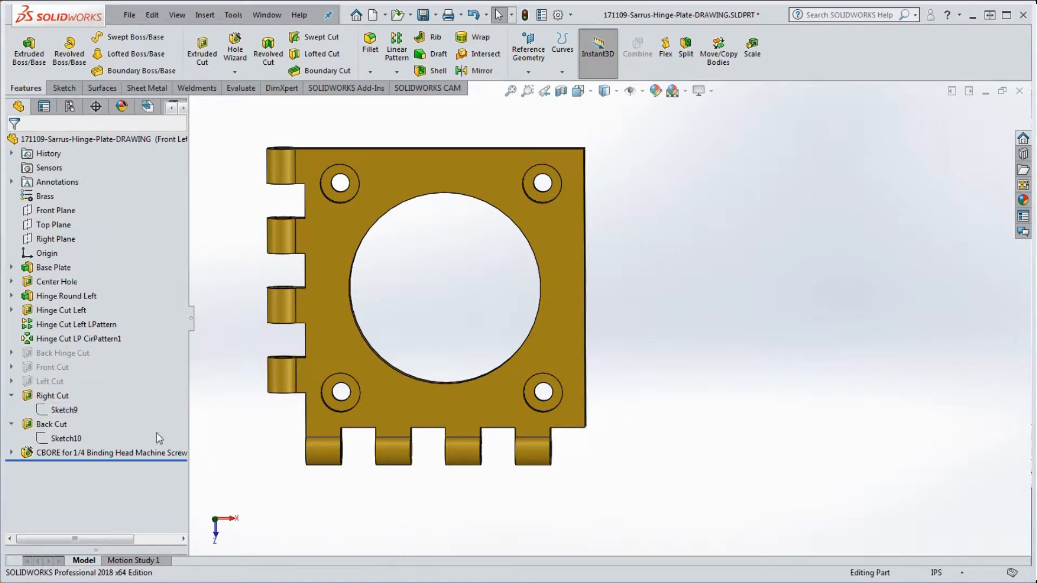
right_click(65, 410)
click(80, 370)
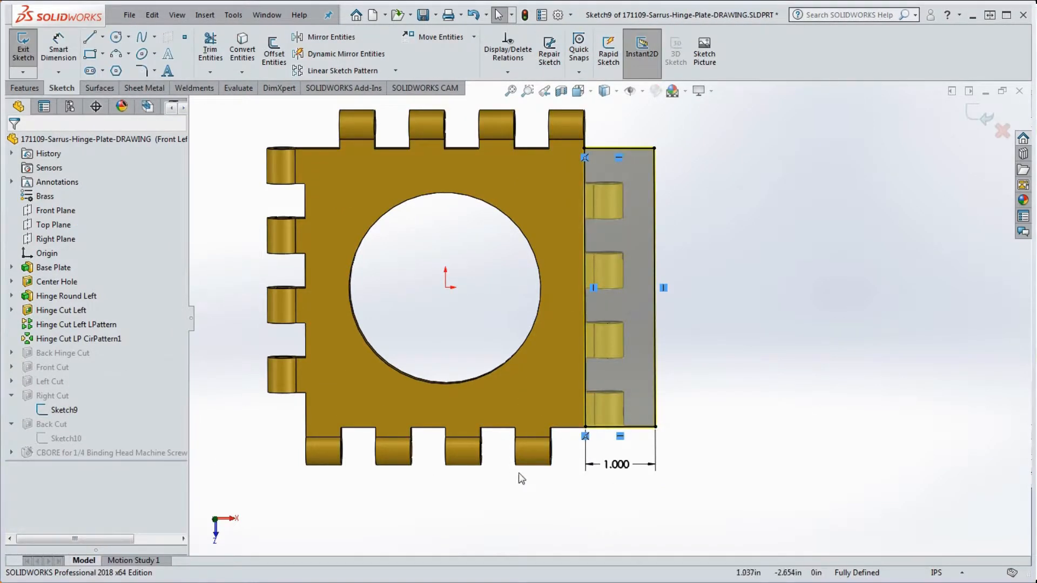
click(647, 469)
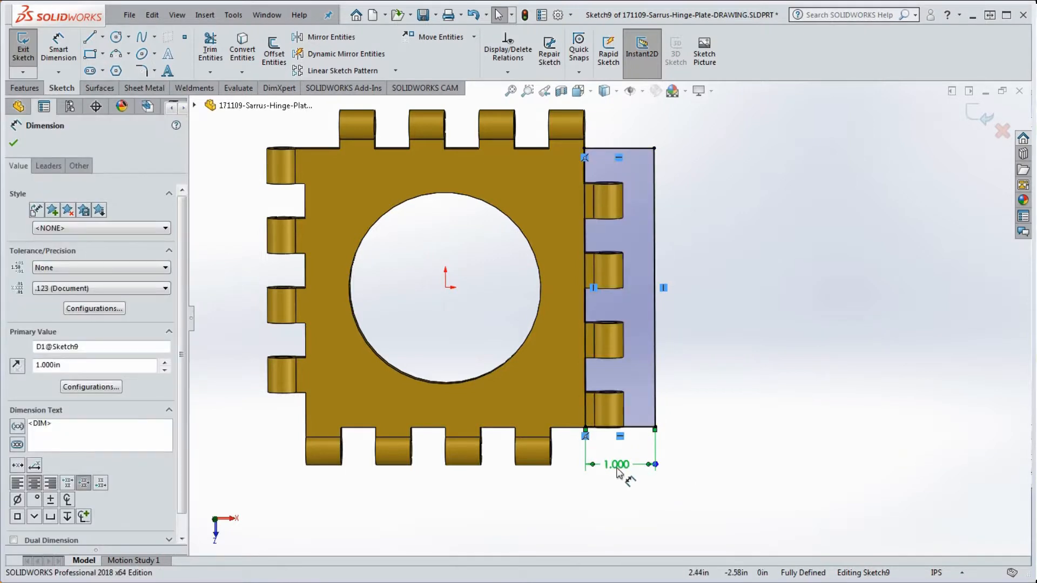
double_click(619, 466)
mouse_move(629, 446)
mouse_down()
mouse_move(672, 271)
mouse_move(737, 220)
mouse_up()
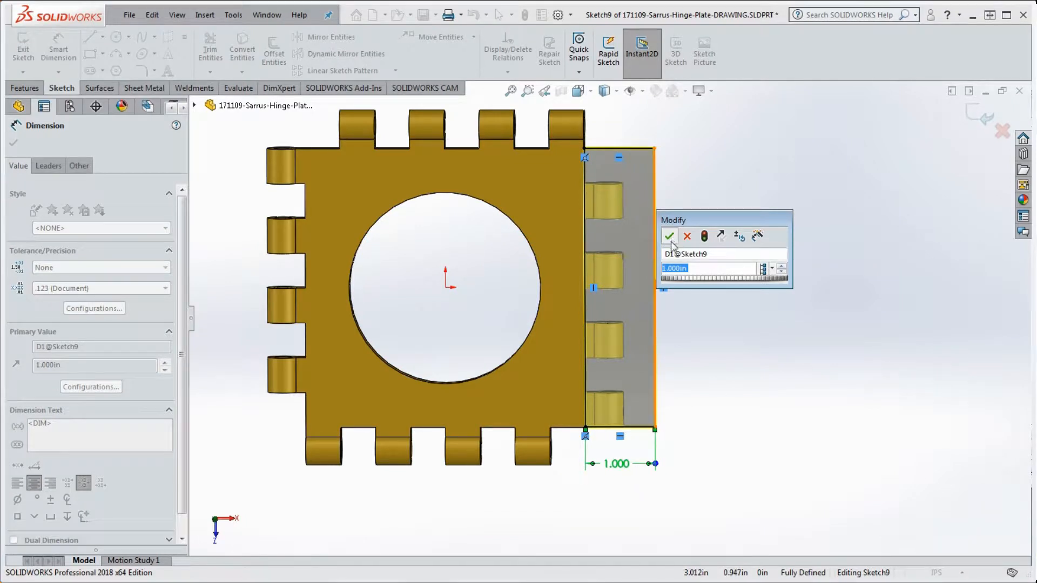
click(709, 351)
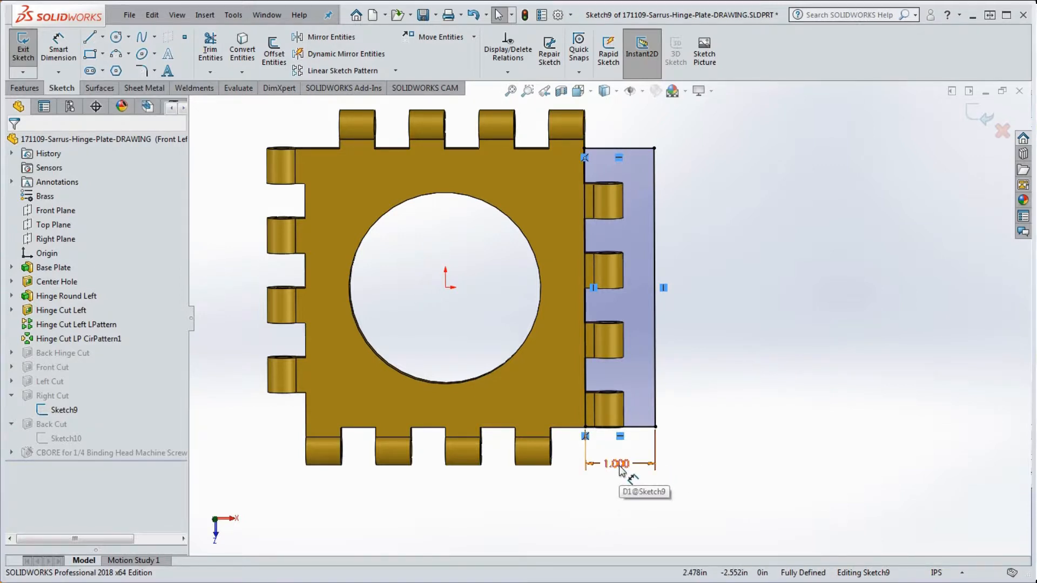
Step: Reopen the rectangle's width dimension for modification and choose to specify the configurations it applies to
scroll(617, 431, up, 1)
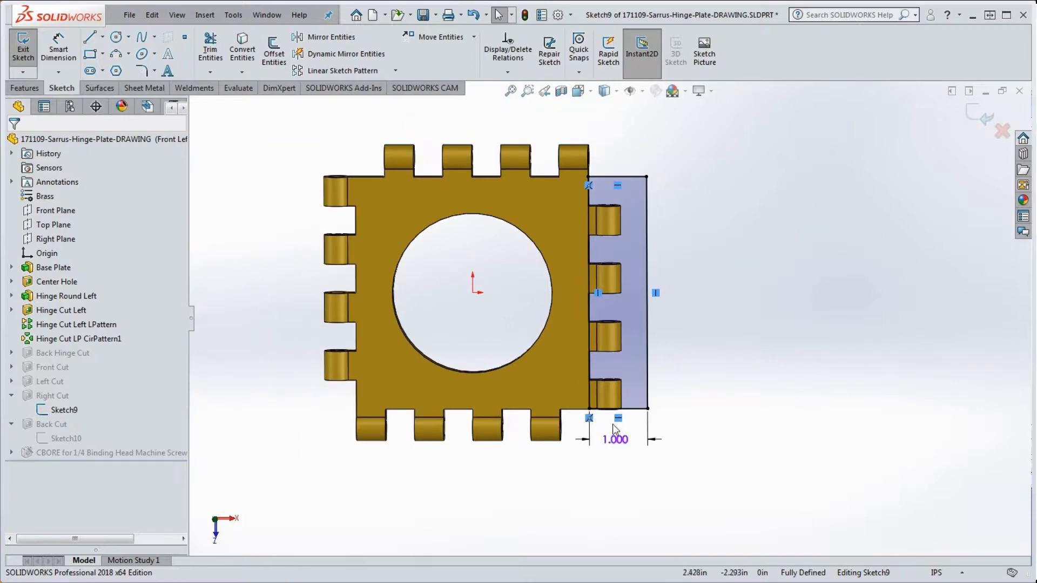
scroll(621, 433, down, 1)
scroll(631, 415, up, 1)
scroll(625, 372, down, 1)
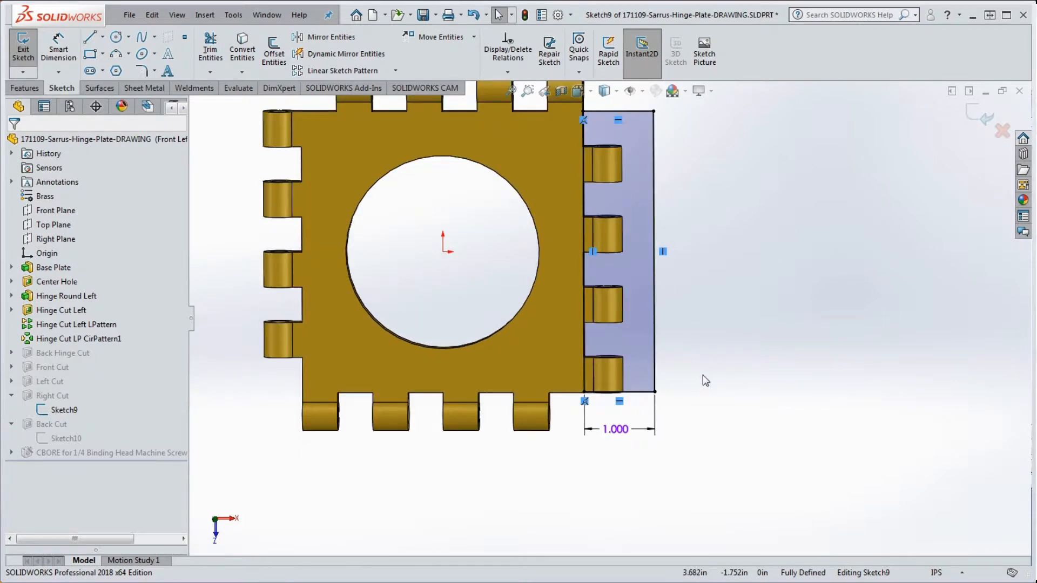
click(625, 431)
double_click(621, 430)
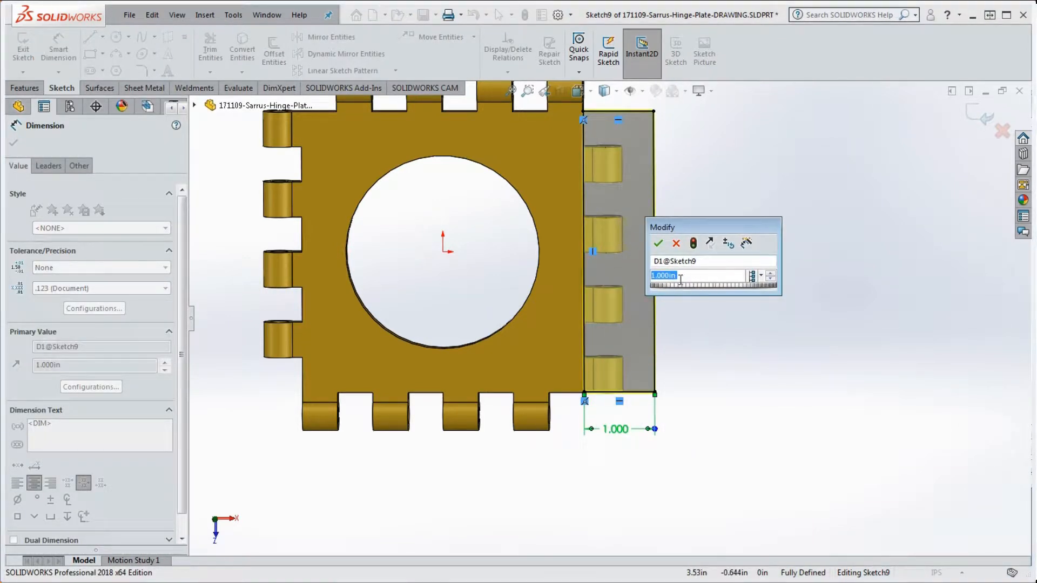
mouse_move(688, 285)
mouse_down()
mouse_move(714, 288)
mouse_move(666, 287)
mouse_move(725, 289)
mouse_move(696, 287)
mouse_up()
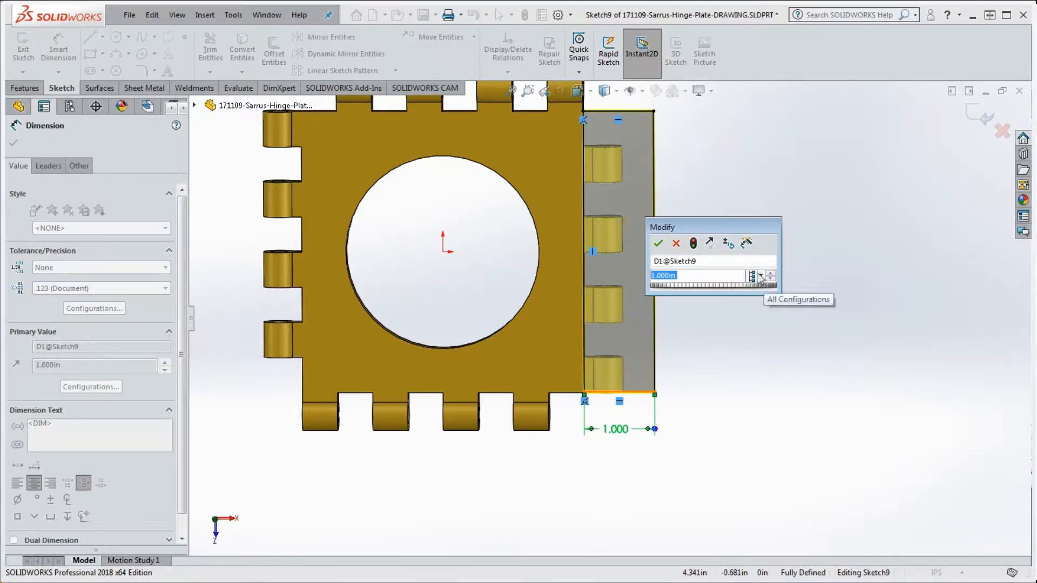
click(760, 276)
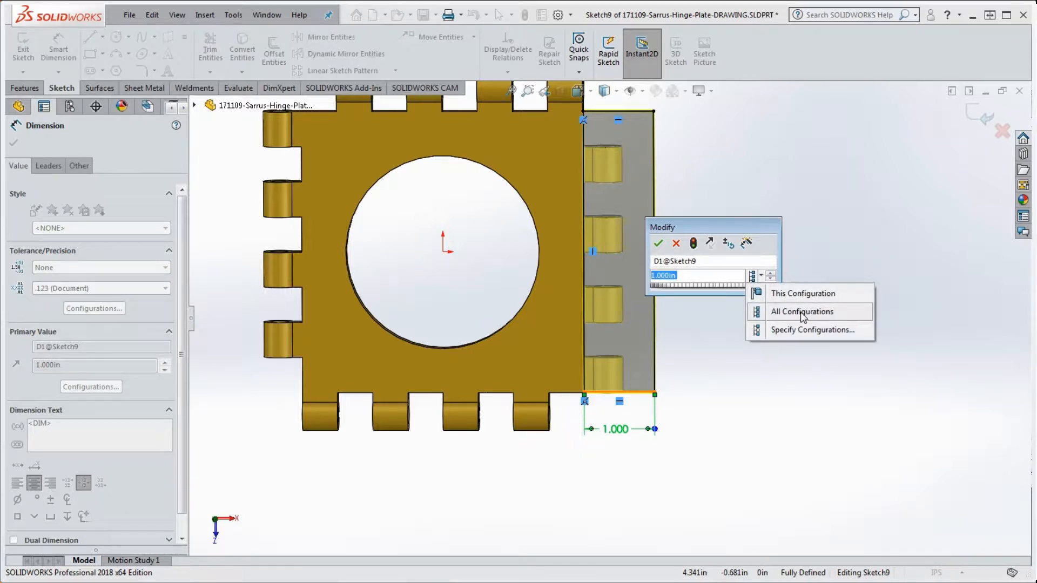
click(807, 331)
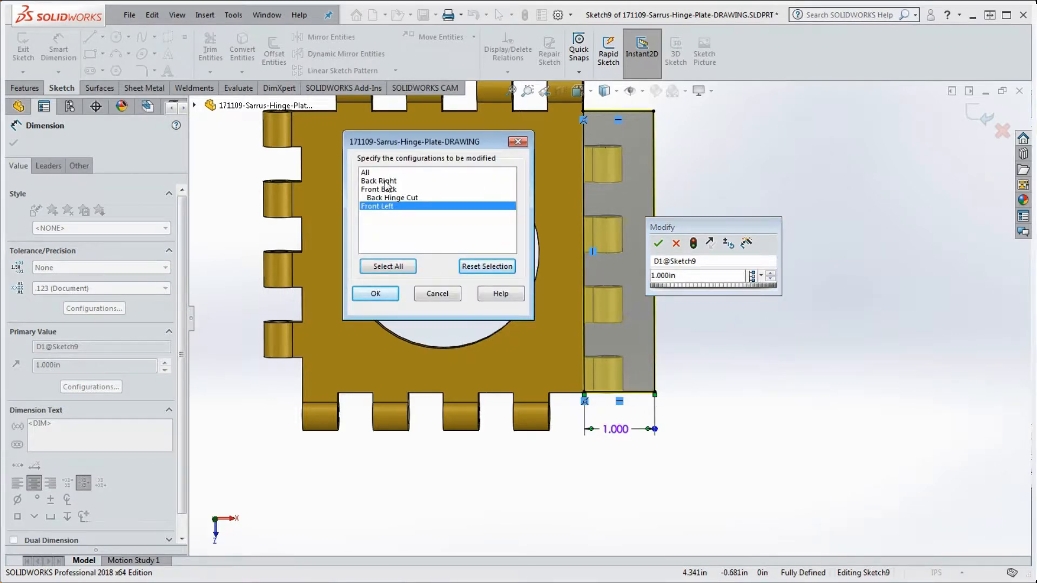
Step: Set the configurations to be modified to Front Back, Back Hinge Cut and Front Left, leaving Back Right out
ctrl+click(387, 182)
ctrl+click(390, 190)
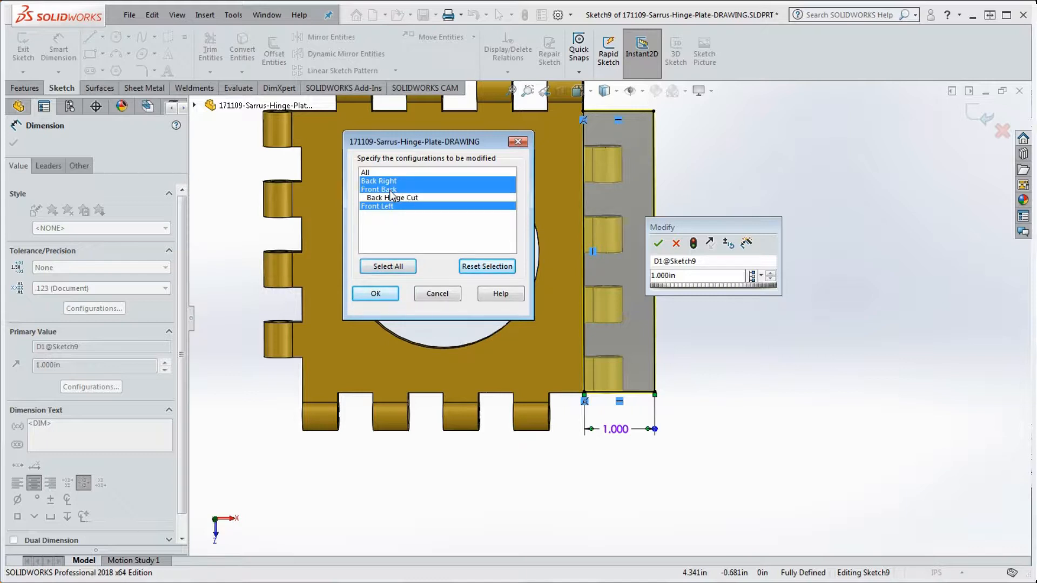
ctrl+click(394, 198)
ctrl+click(383, 181)
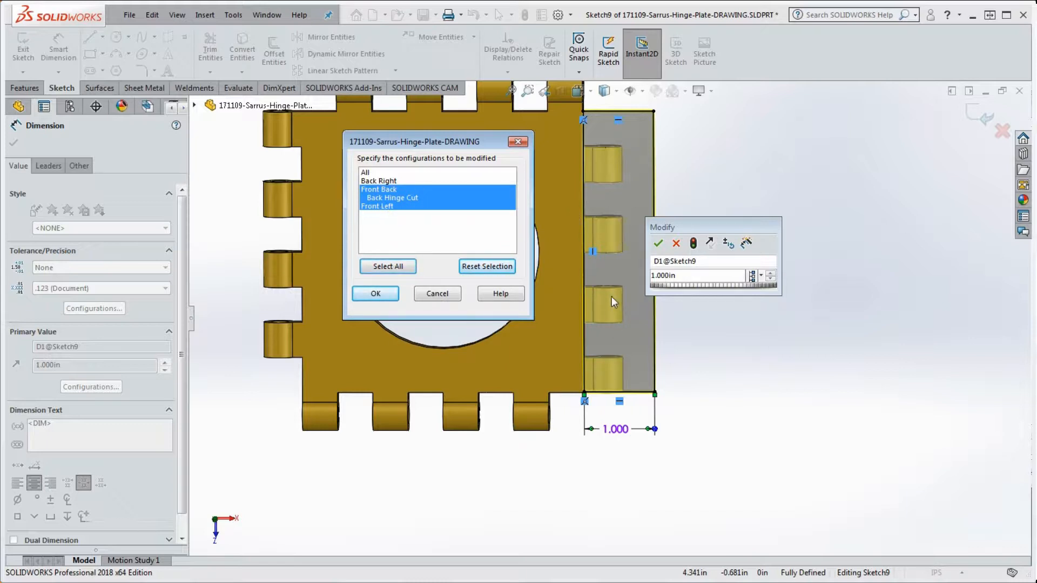
click(378, 296)
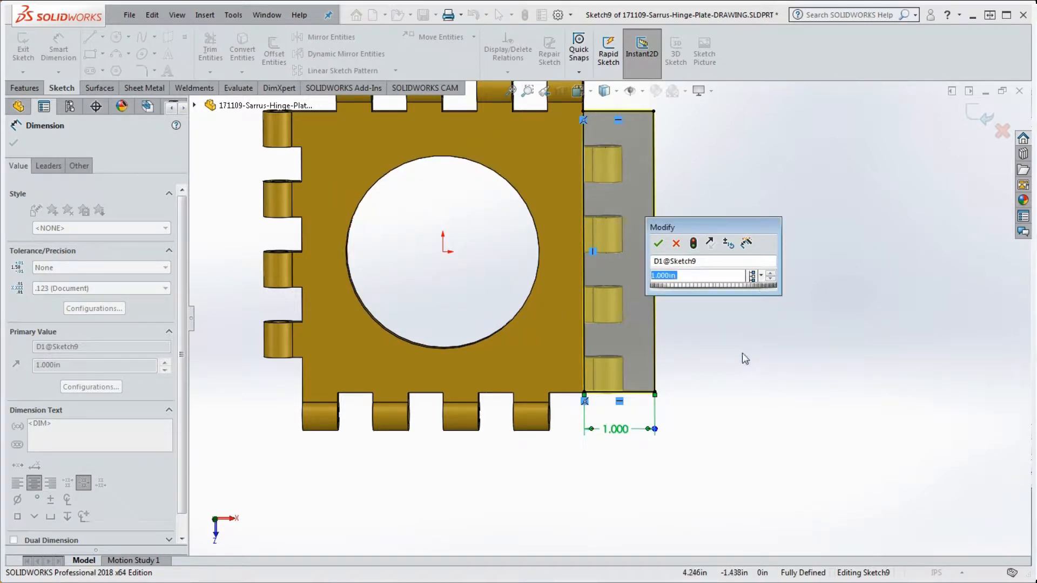
Step: Accept the width dimension's settings and exit the Right Cut sketch with a rebuild
scroll(687, 397, up, 1)
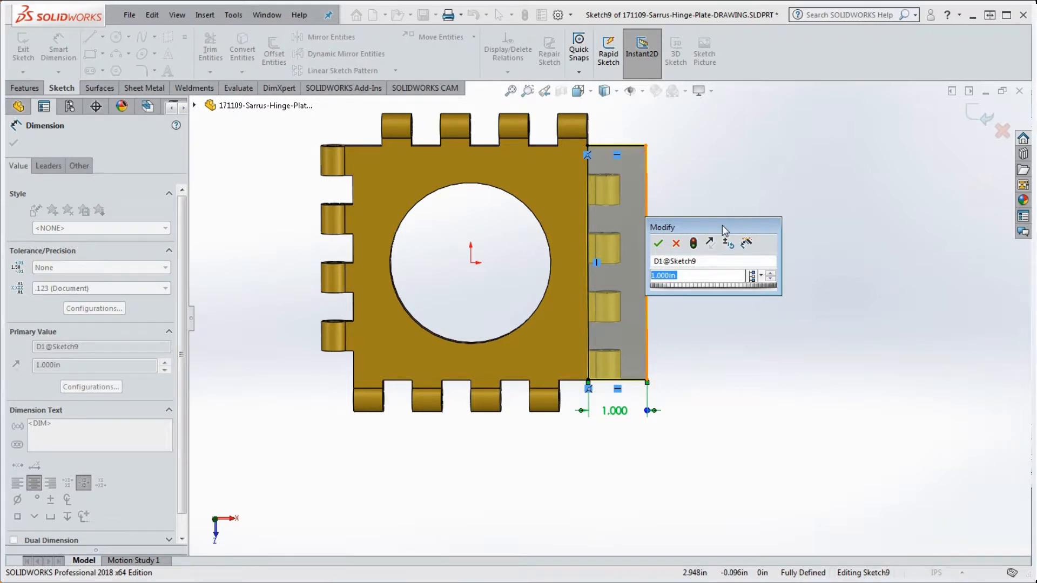
drag(725, 229, 744, 184)
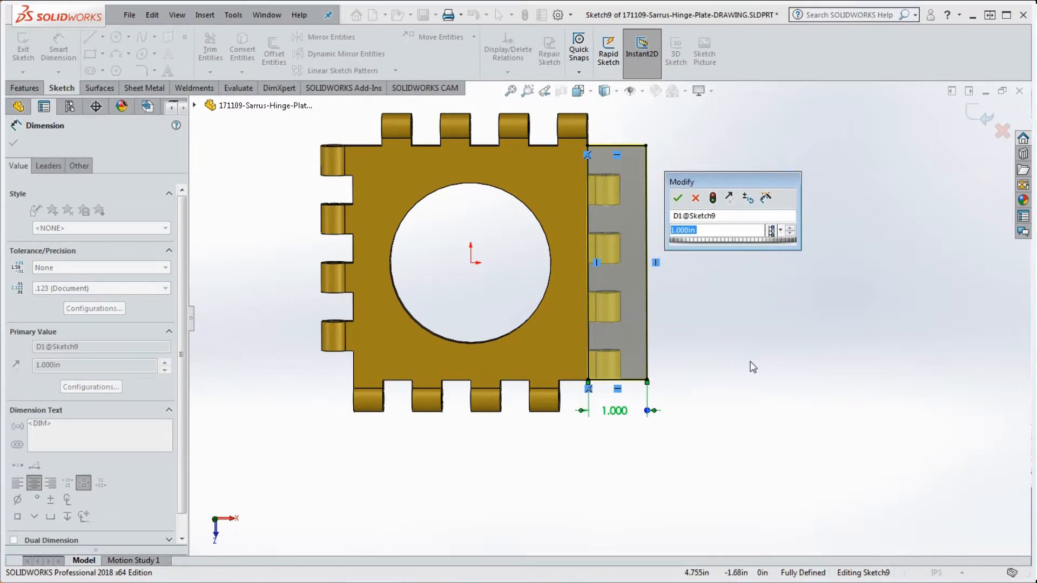
click(678, 198)
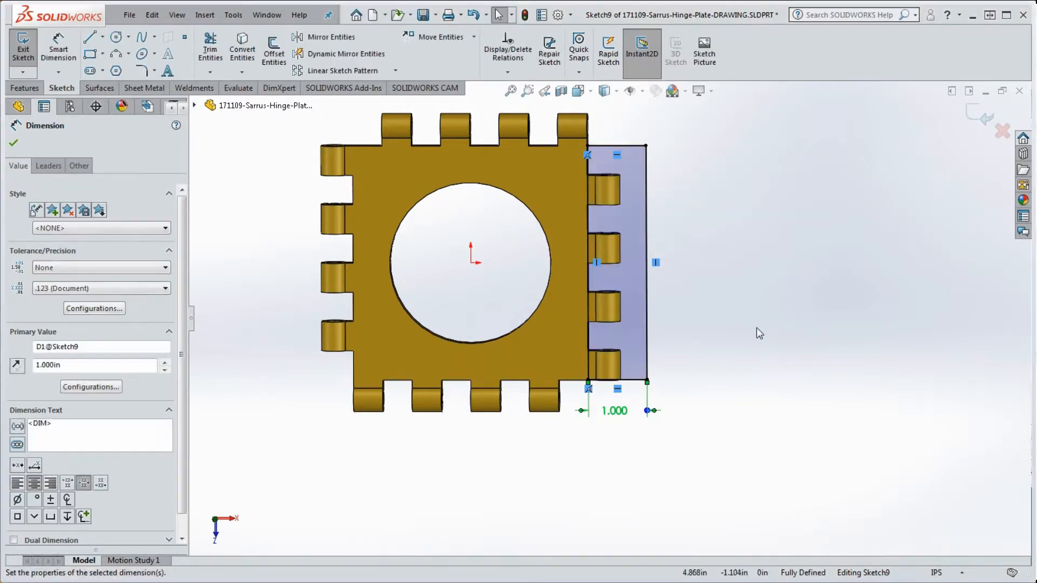
click(525, 15)
scroll(771, 294, up, 2)
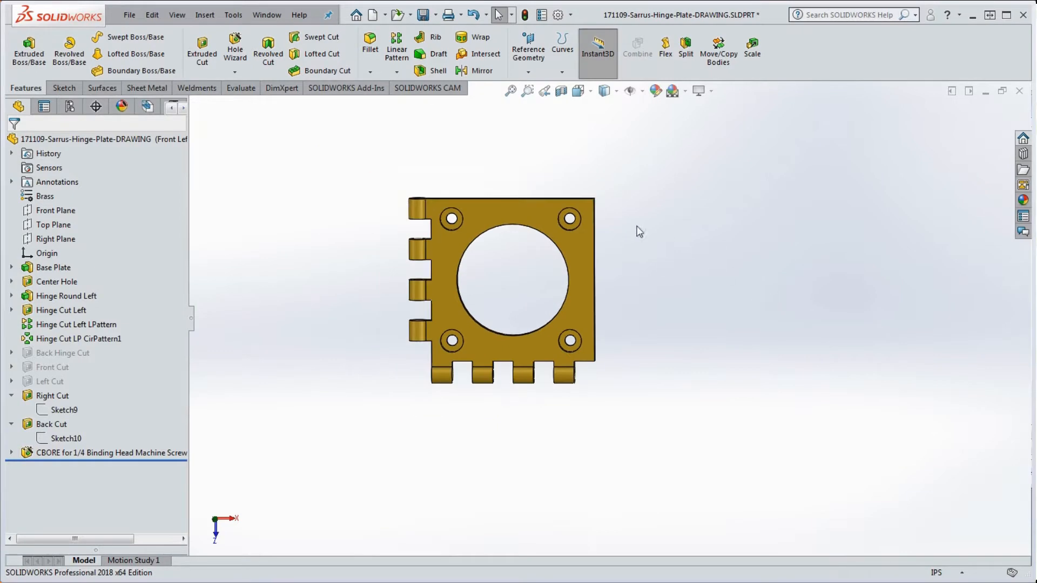
scroll(507, 260, down, 2)
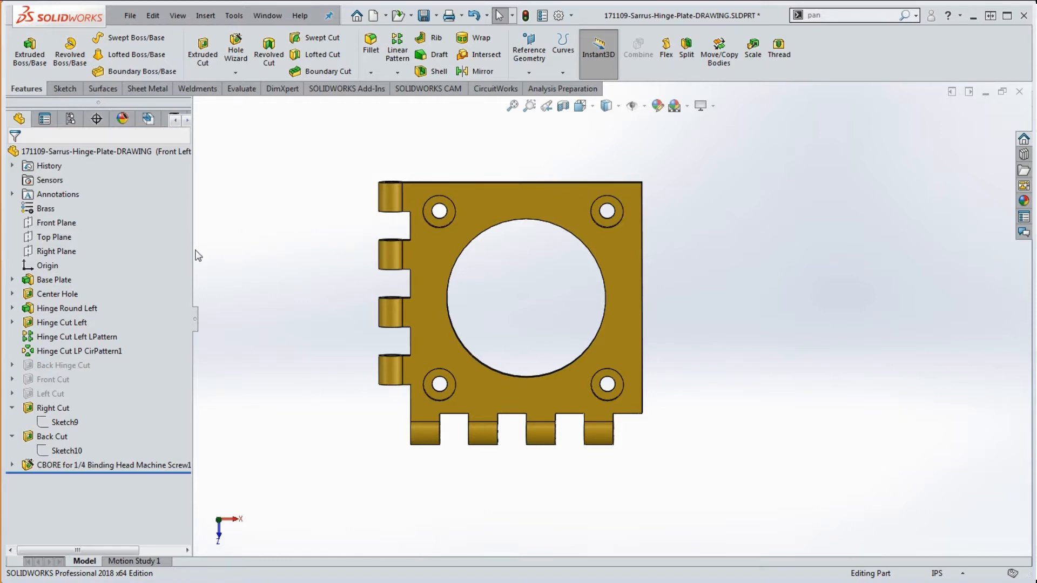
Step: Open the Base Plate's Sketch1 for editing
click(12, 279)
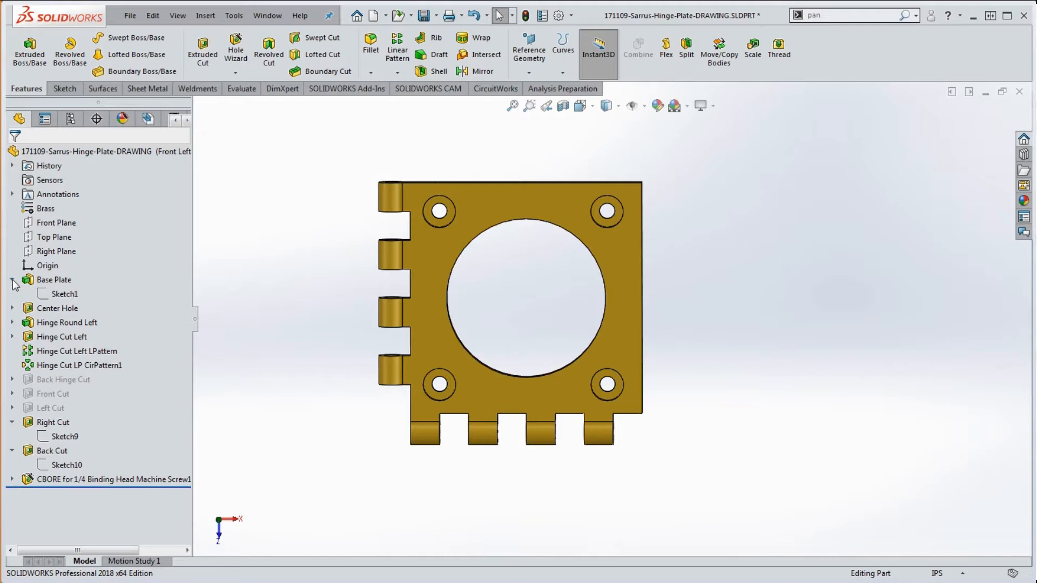
click(65, 294)
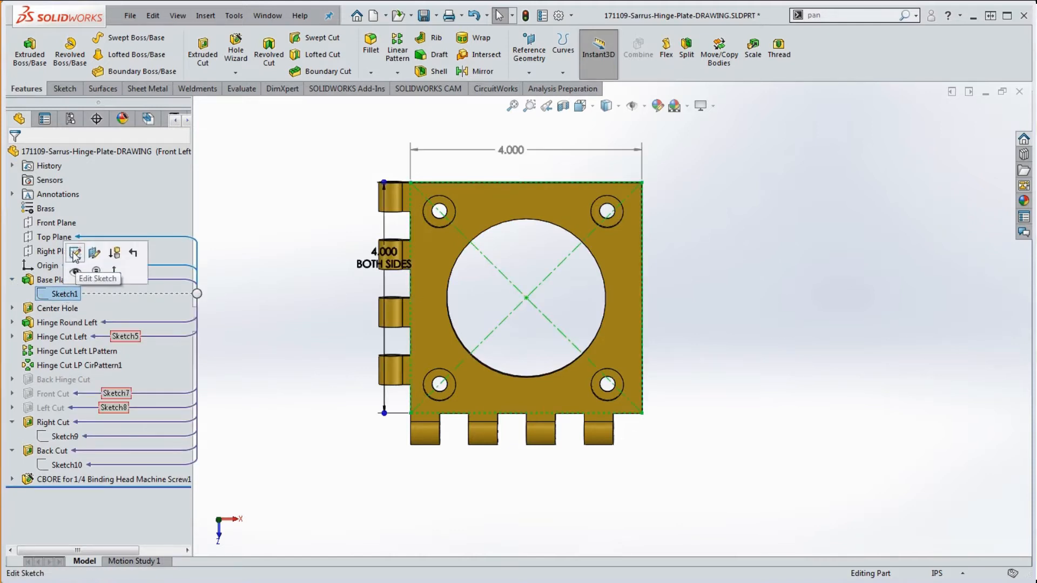
click(75, 255)
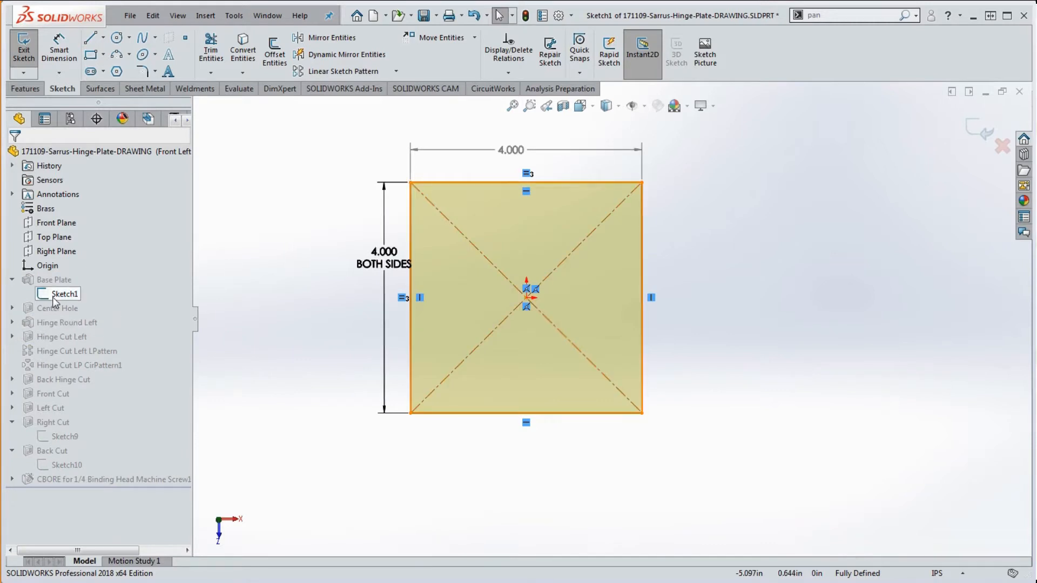
Step: Try to rename the square's vertical dimension as D1@Base-Sketch
click(385, 298)
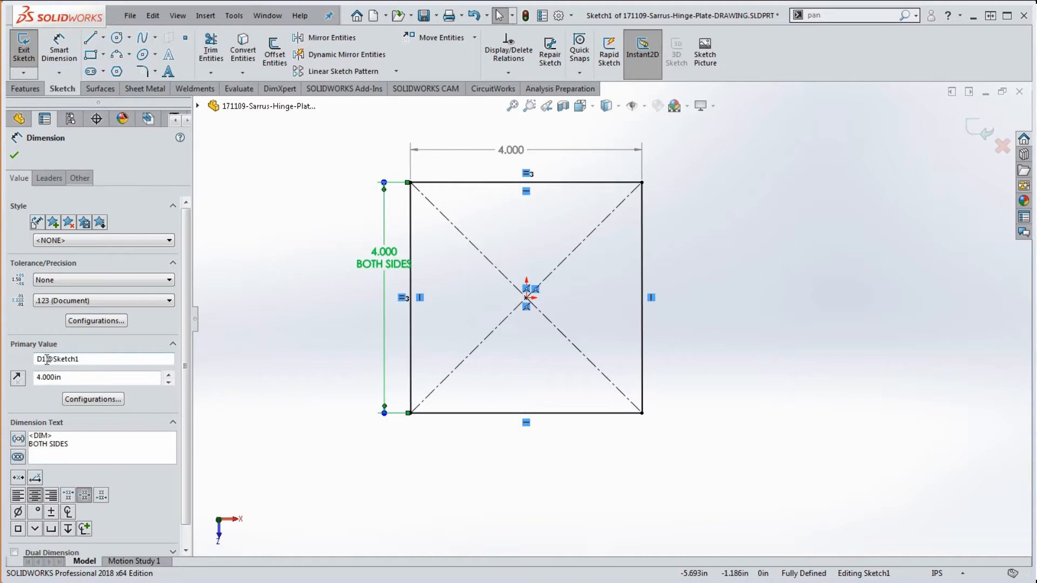
click(97, 360)
click(268, 357)
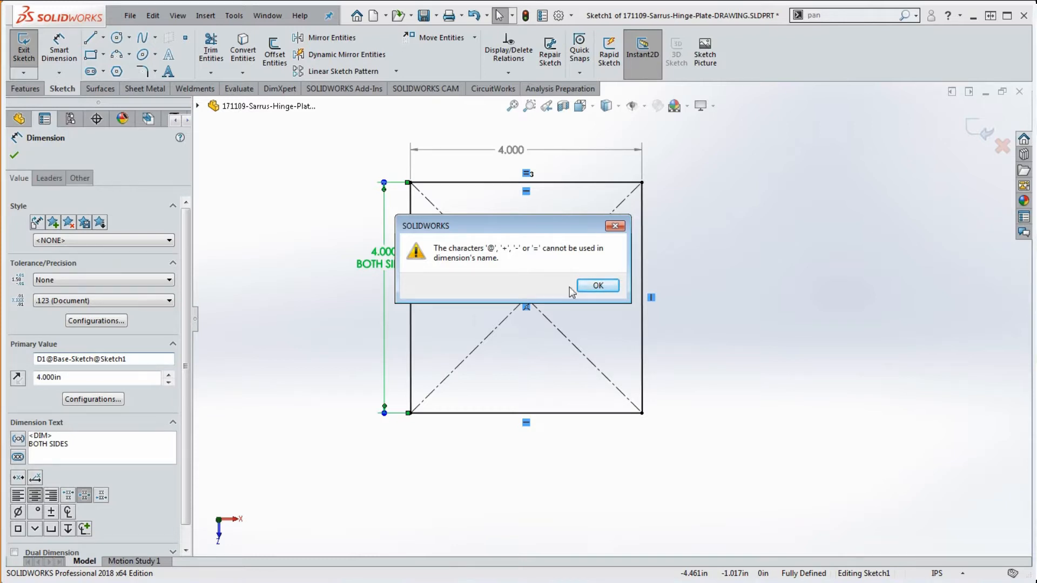
click(597, 285)
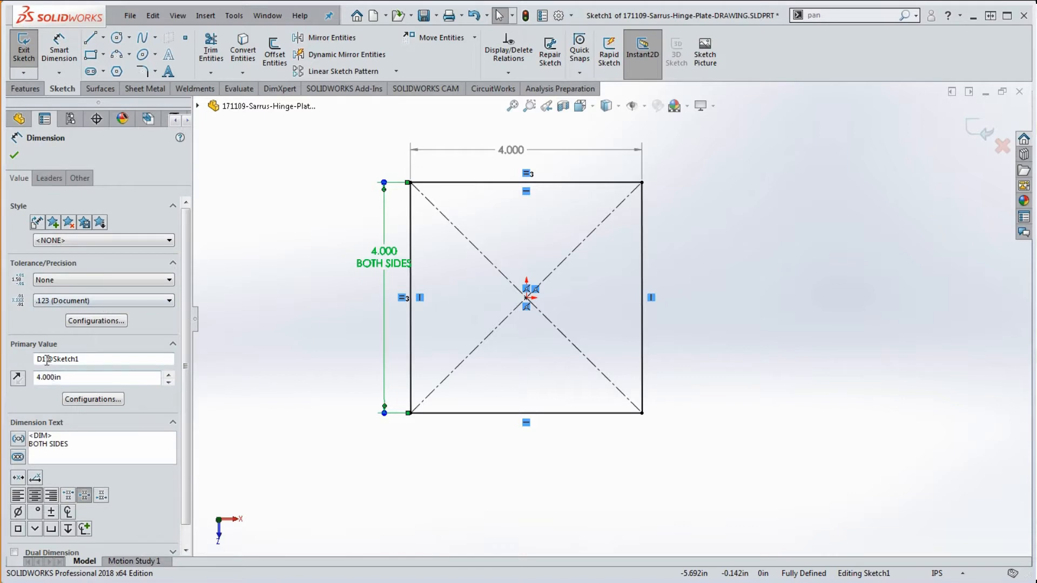
Step: Rename the square's vertical dimension as Depth and its horizontal dimension as Width
drag(47, 359, 14, 360)
text(Depth)
click(284, 357)
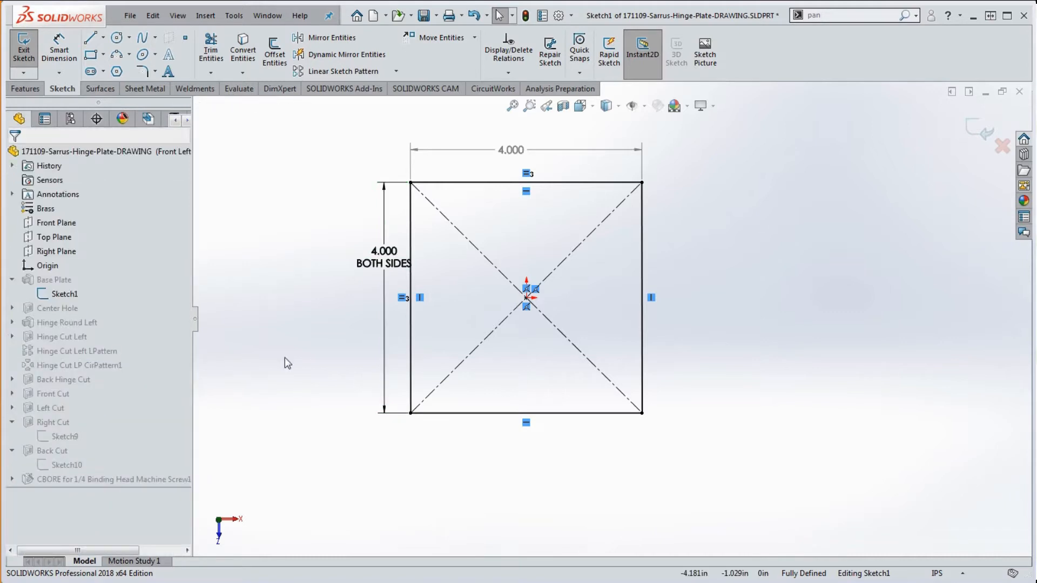
click(543, 150)
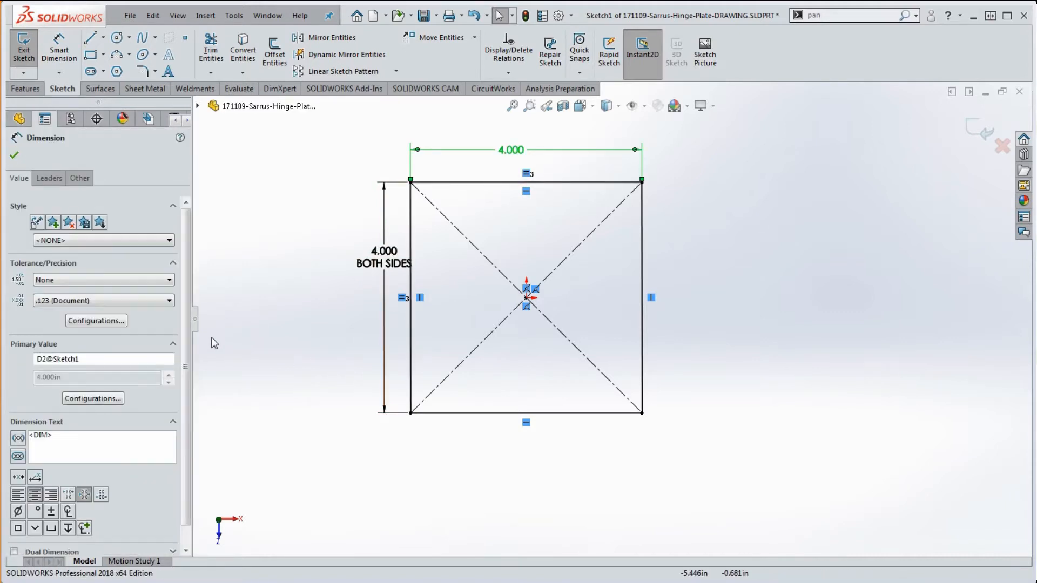
double_click(41, 359)
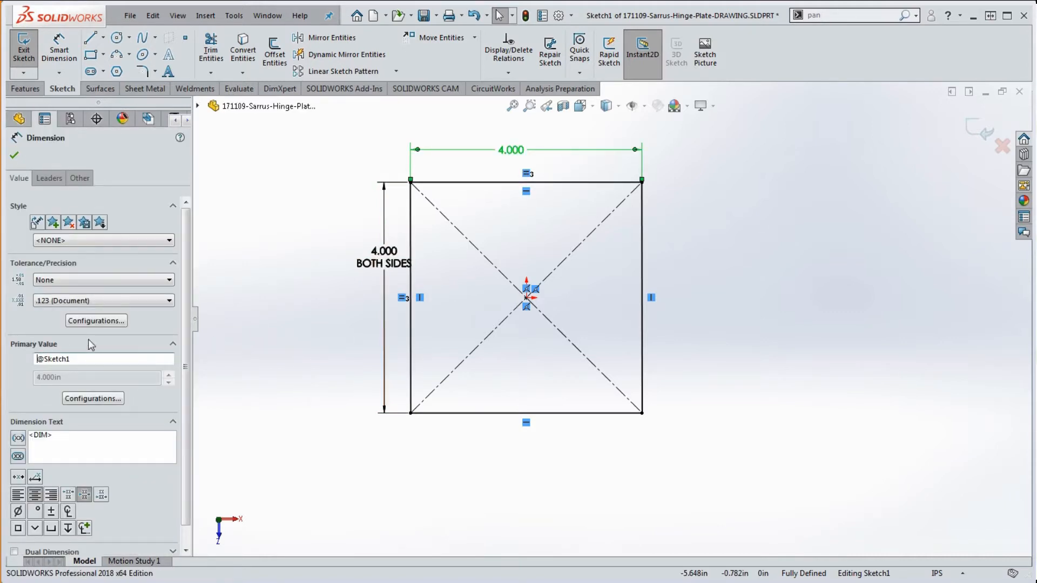
text(Width)
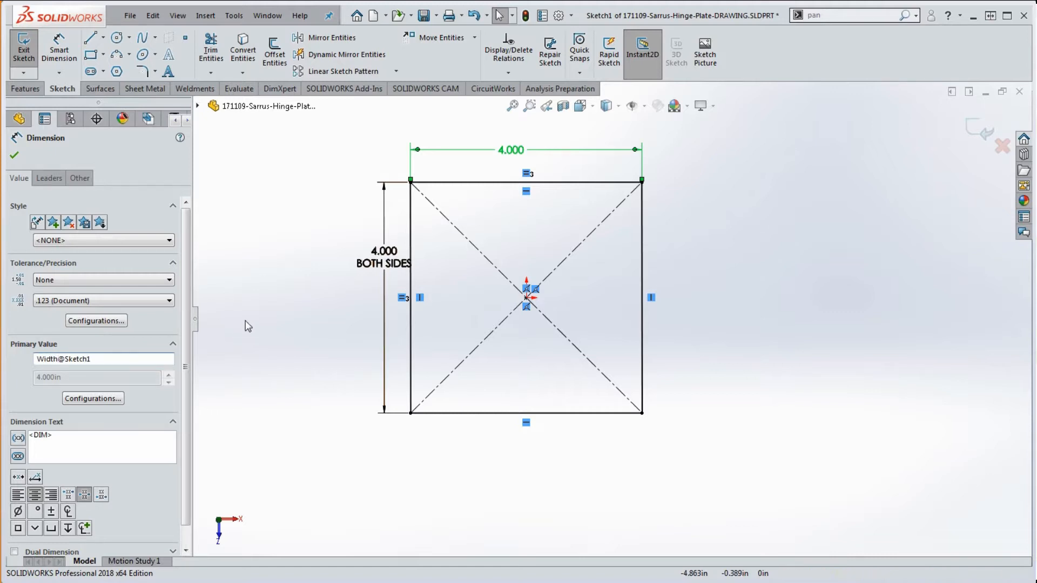
click(272, 307)
Step: Rename the Base Plate's Sketch1 as Base Sketch
click(63, 296)
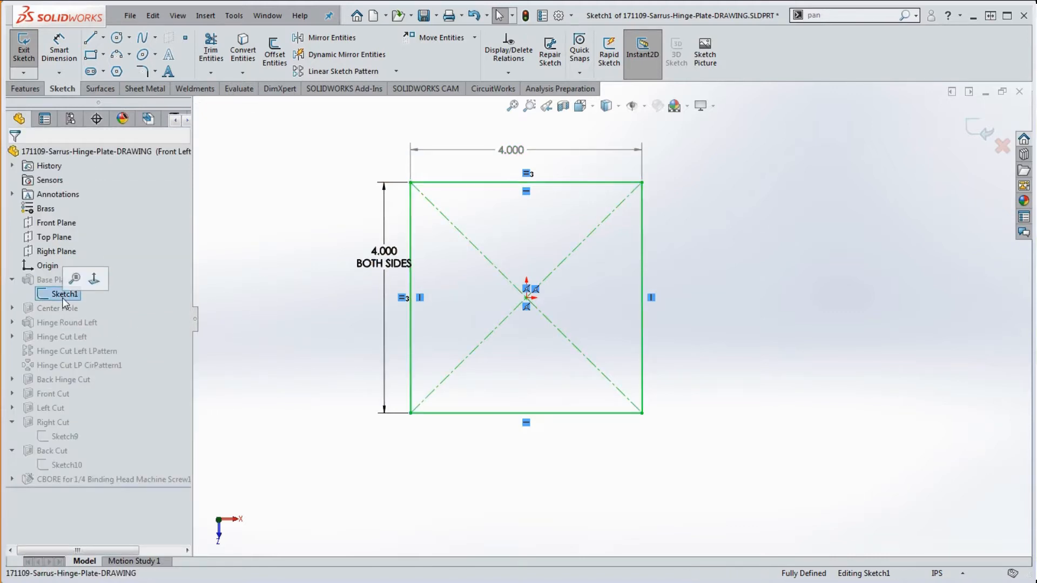
click(62, 296)
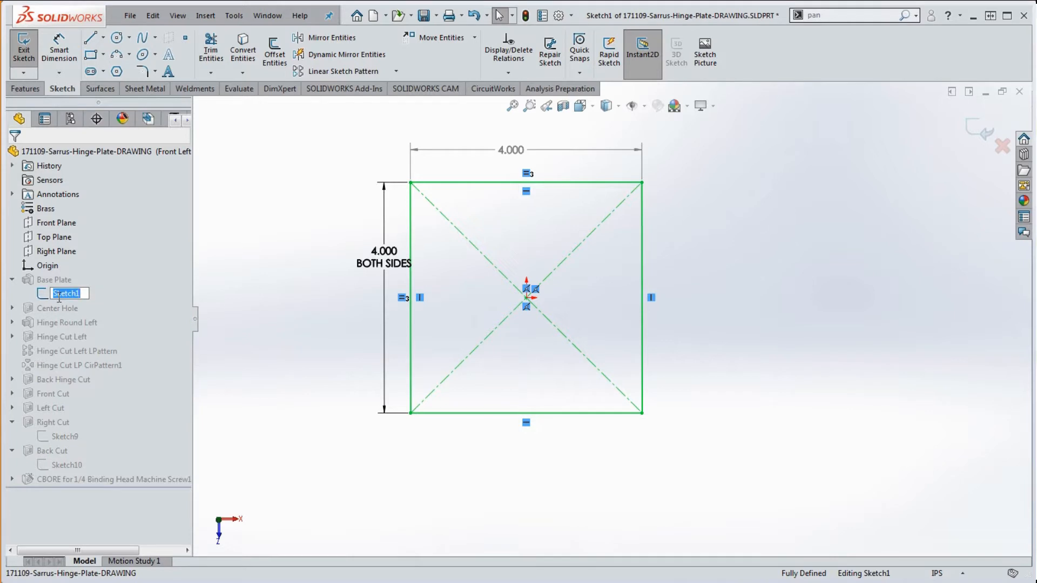
text(Brse Sketch)
click(257, 235)
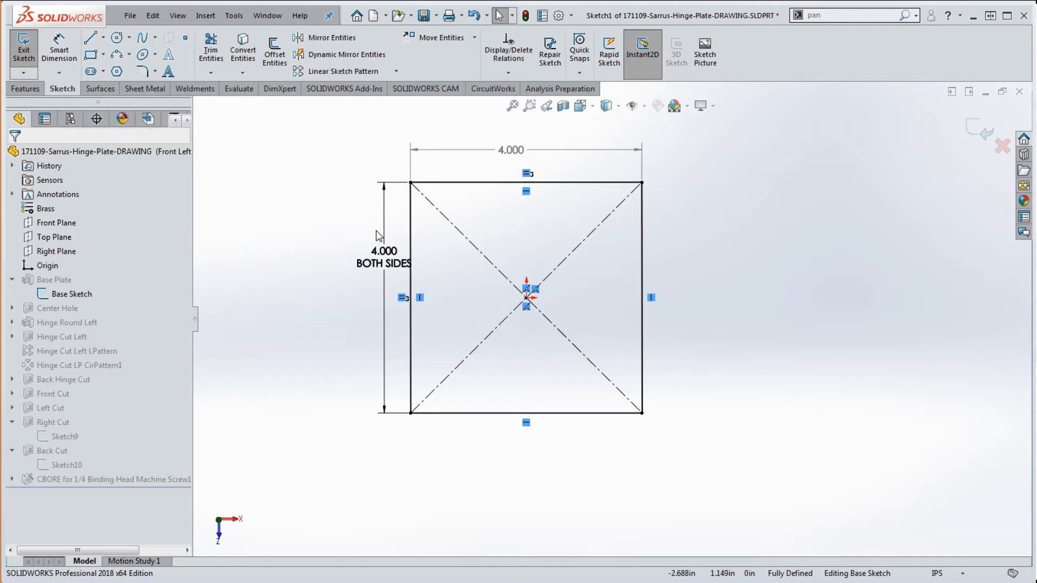
Step: Check the full name of the square's vertical dimension in its properties and close them
double_click(384, 260)
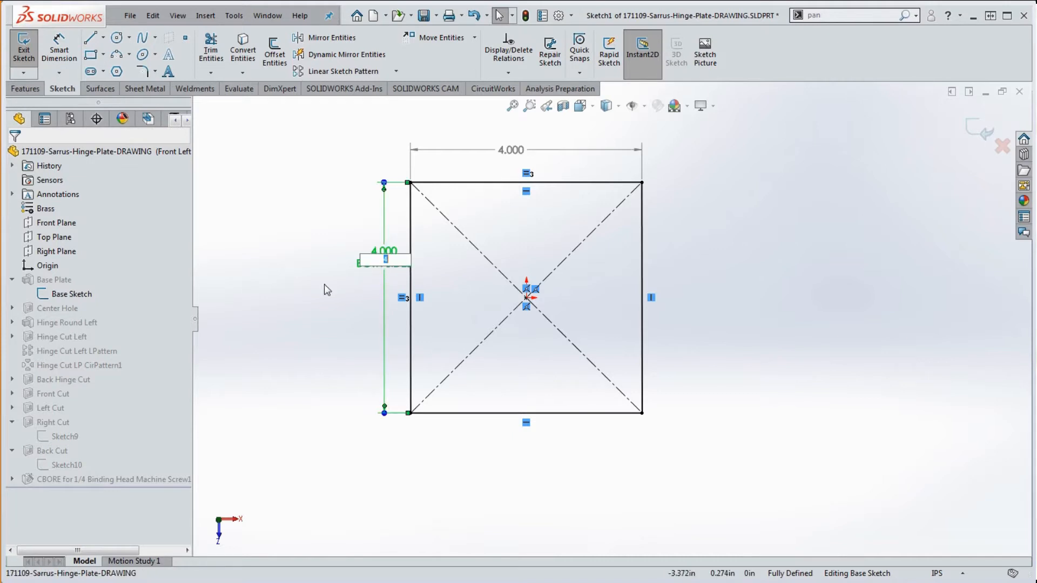
click(381, 300)
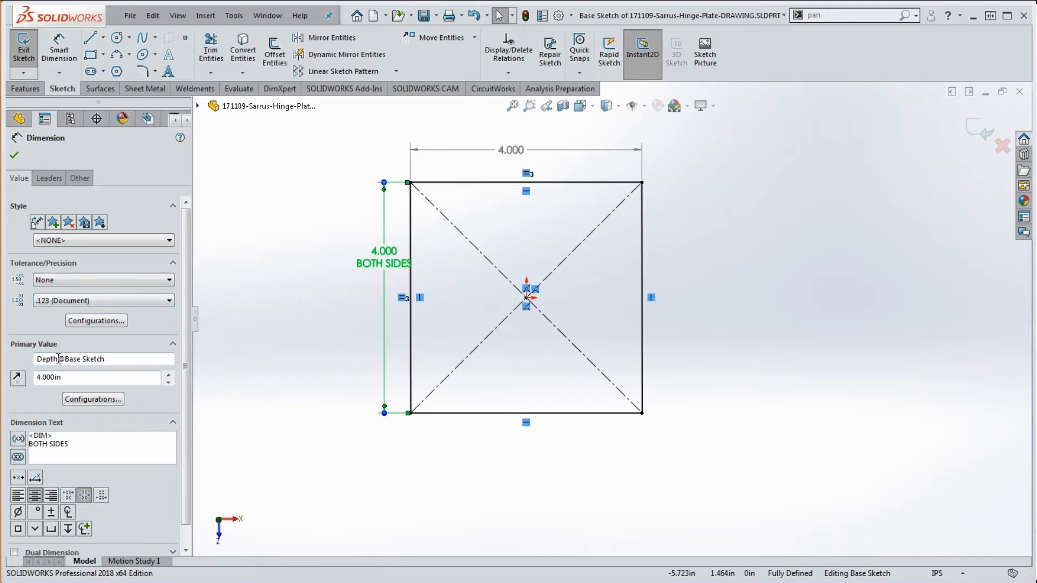
click(15, 155)
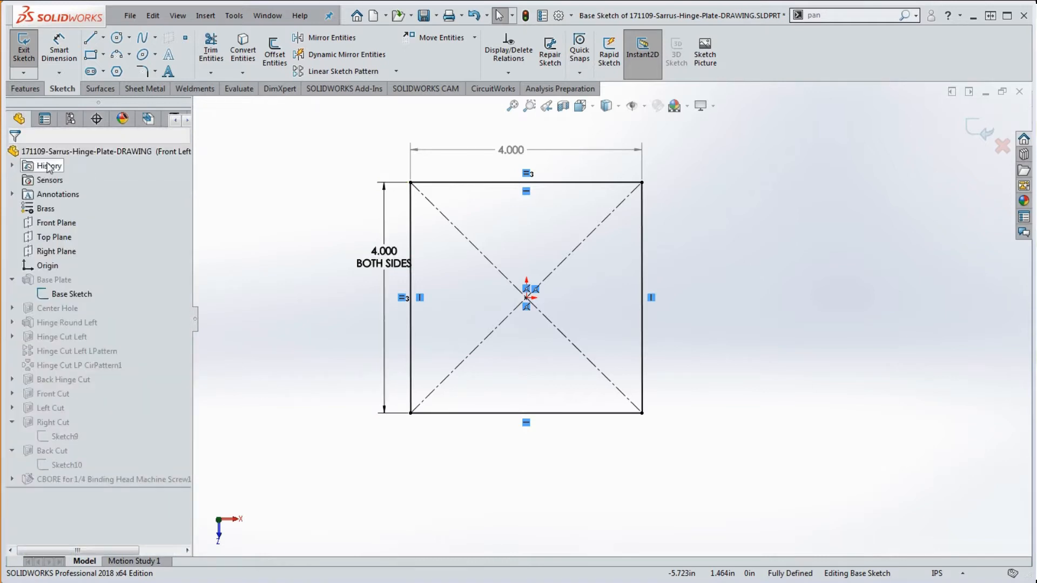
Step: Rename the square's vertical dimension as Length and reverse its sense to a positive 4.000 in
click(382, 265)
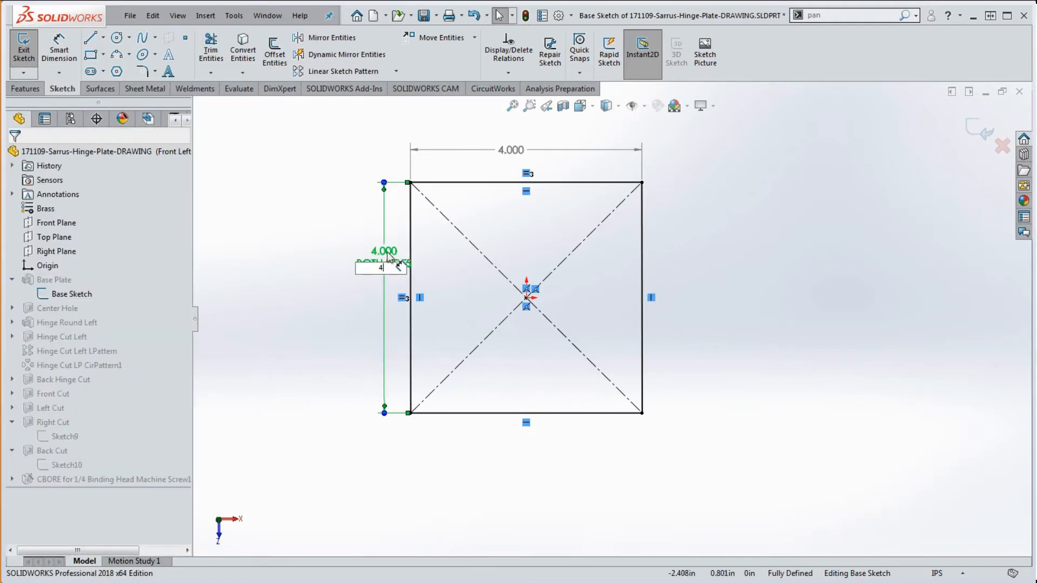
click(382, 270)
drag(378, 229, 574, 209)
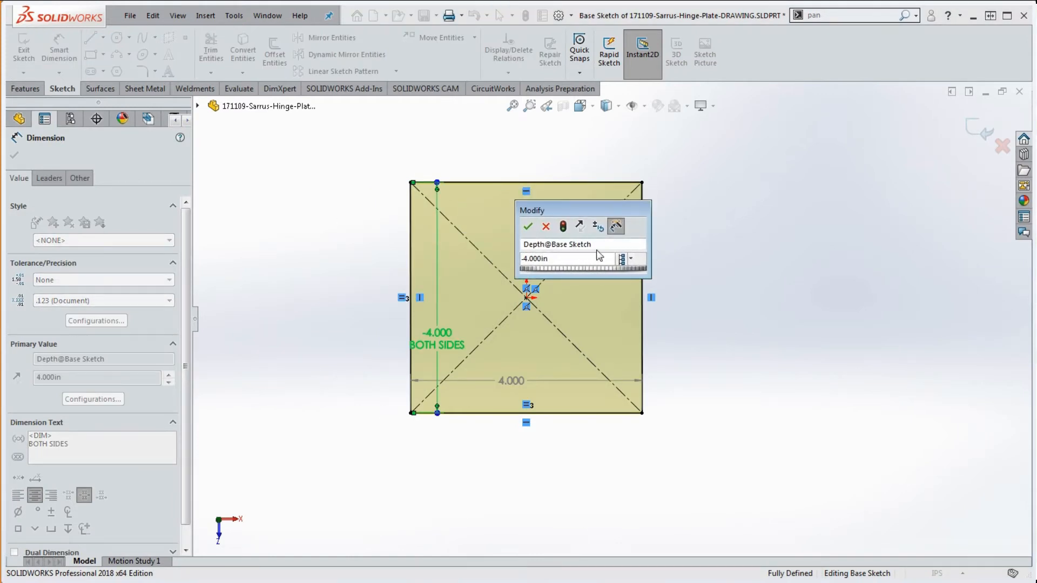
click(559, 243)
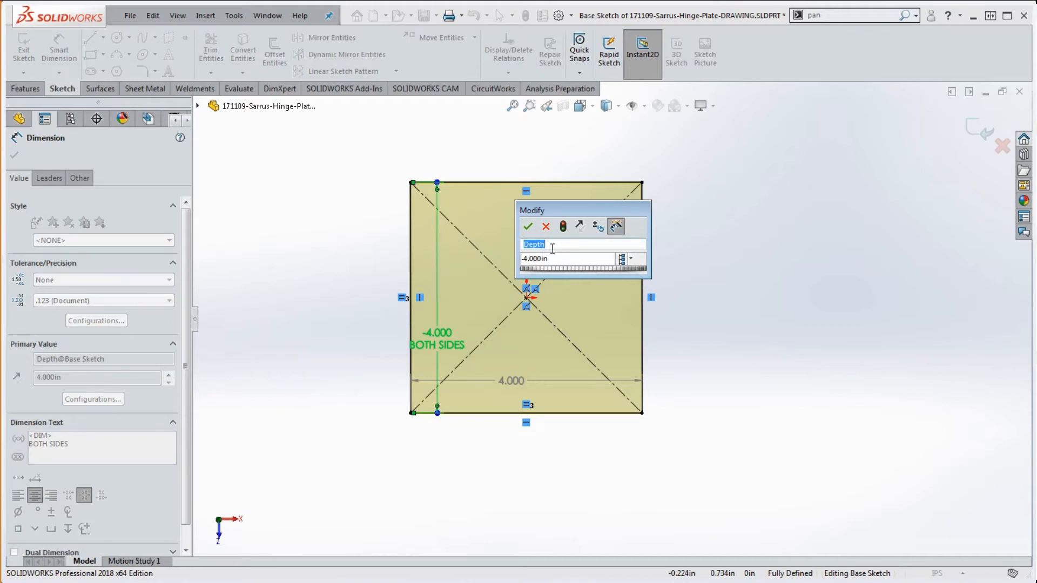
click(574, 244)
click(554, 246)
text(-)
text(t)
key(BackSpace)
key(BackSpace)
key(BackSpace)
key(BackSpace)
key(BackSpace)
key(BackSpace)
key(BackSpace)
text(Legth)
key(BackSpace)
key(BackSpace)
key(BackSpace)
text(ngth)
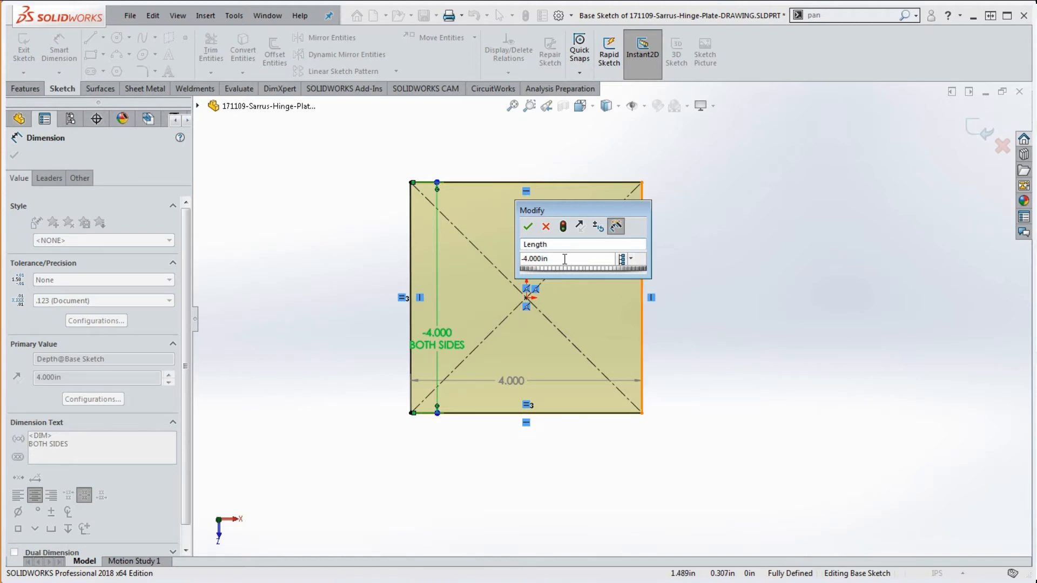
click(580, 226)
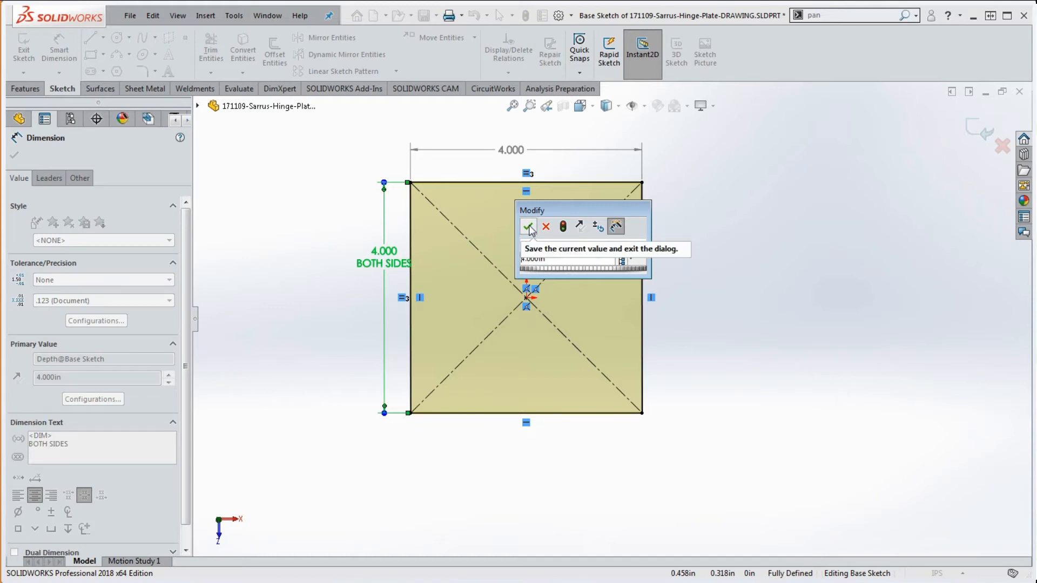
click(715, 254)
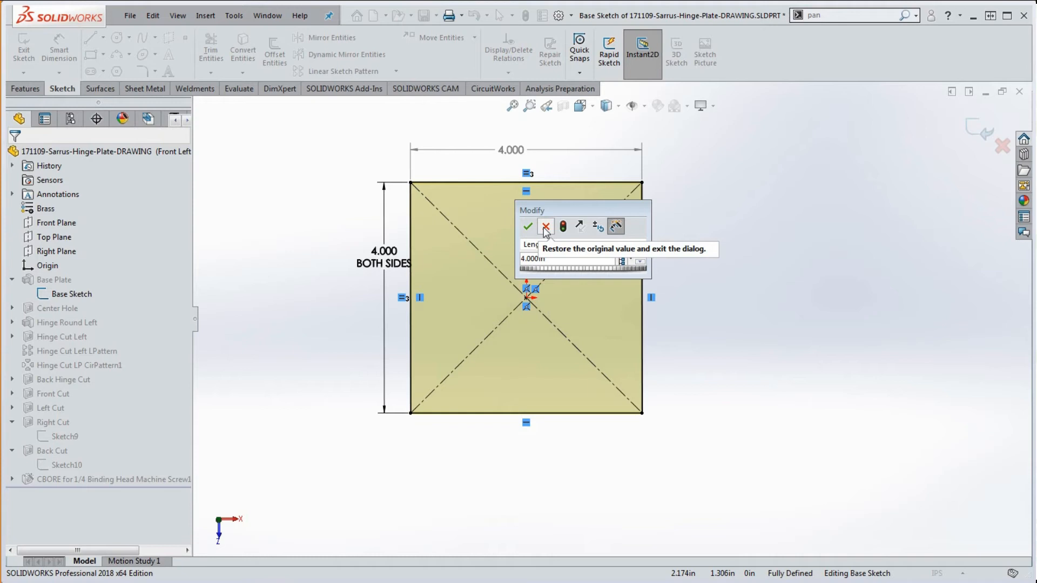
Step: Flip the Length dimension's sense back and forth twice, ending on the positive direction
click(581, 227)
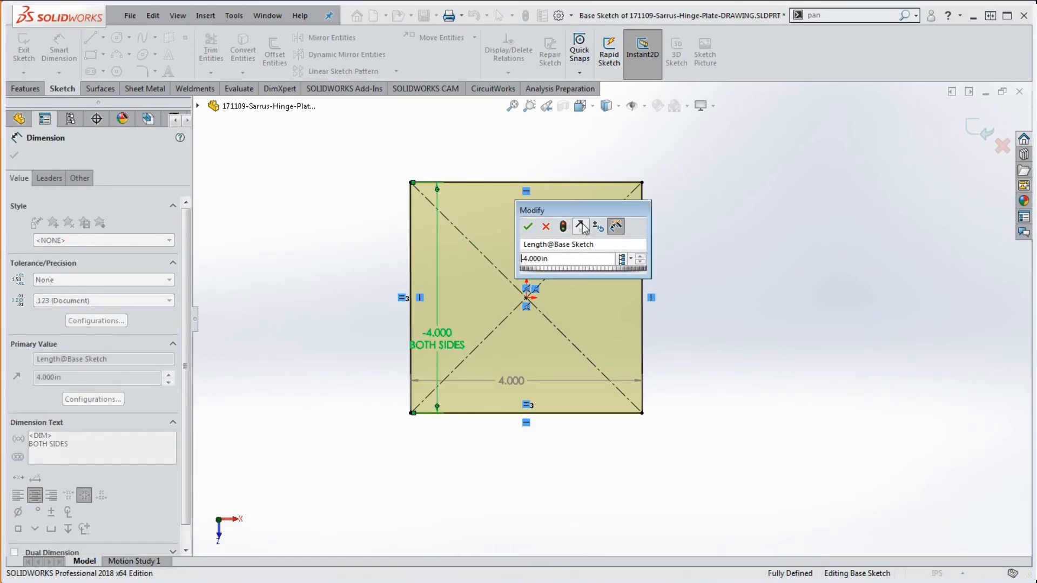
click(581, 226)
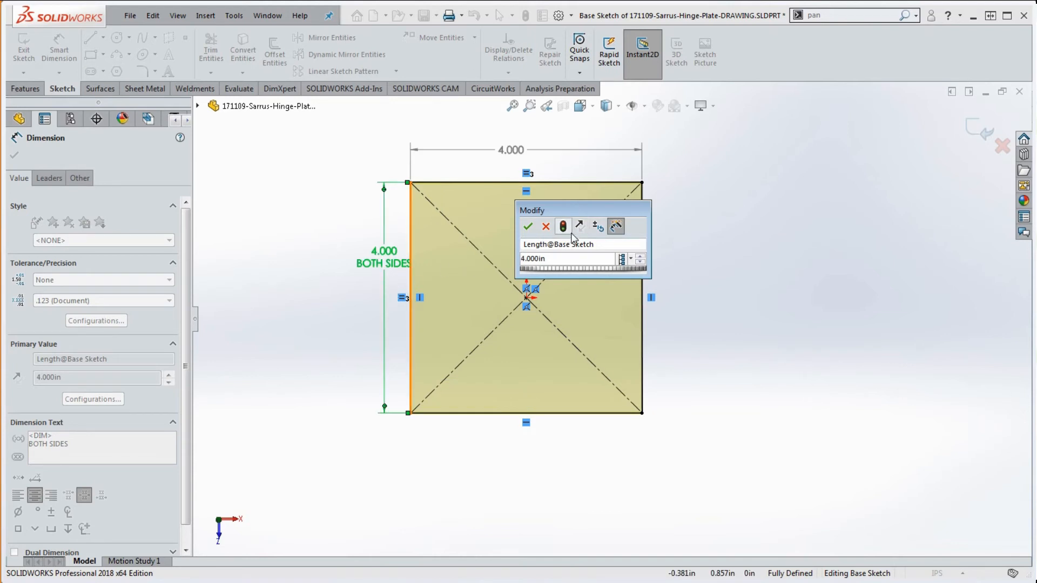
click(579, 226)
click(579, 226)
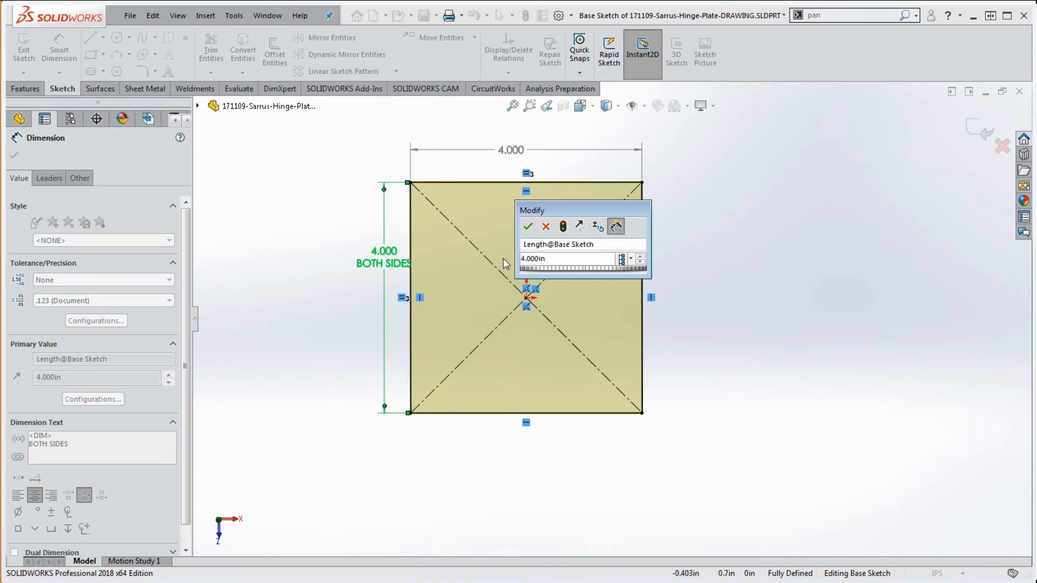
Step: Examine the Length dimension's value increment setting and its option for marking it for drawing import
click(599, 230)
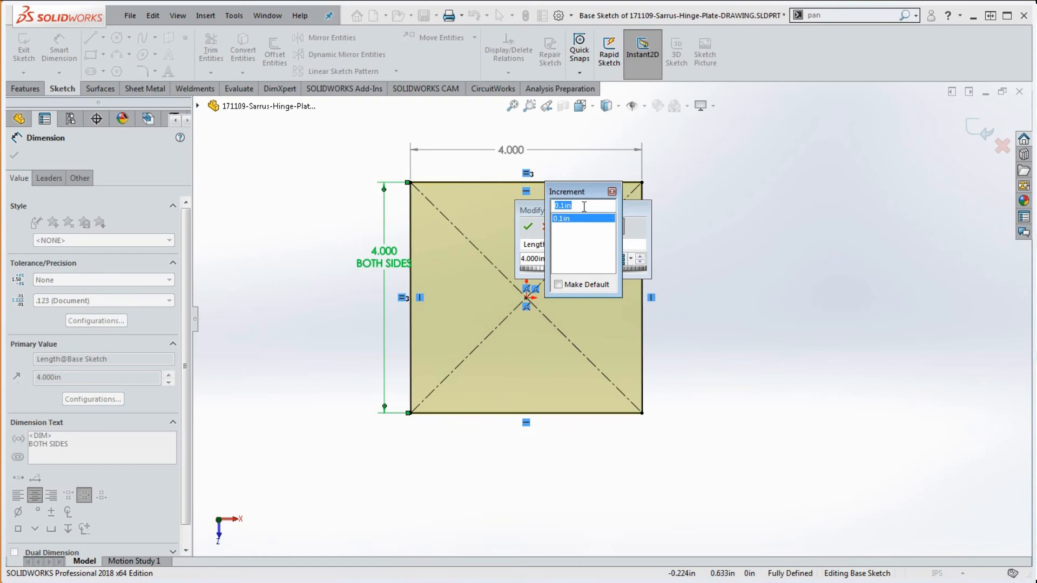
click(612, 192)
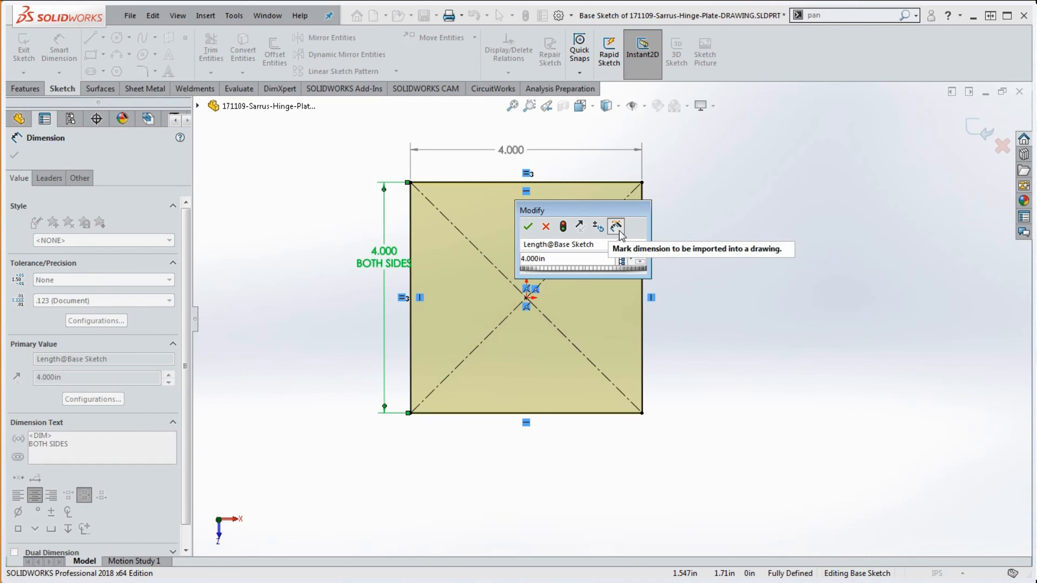
click(616, 228)
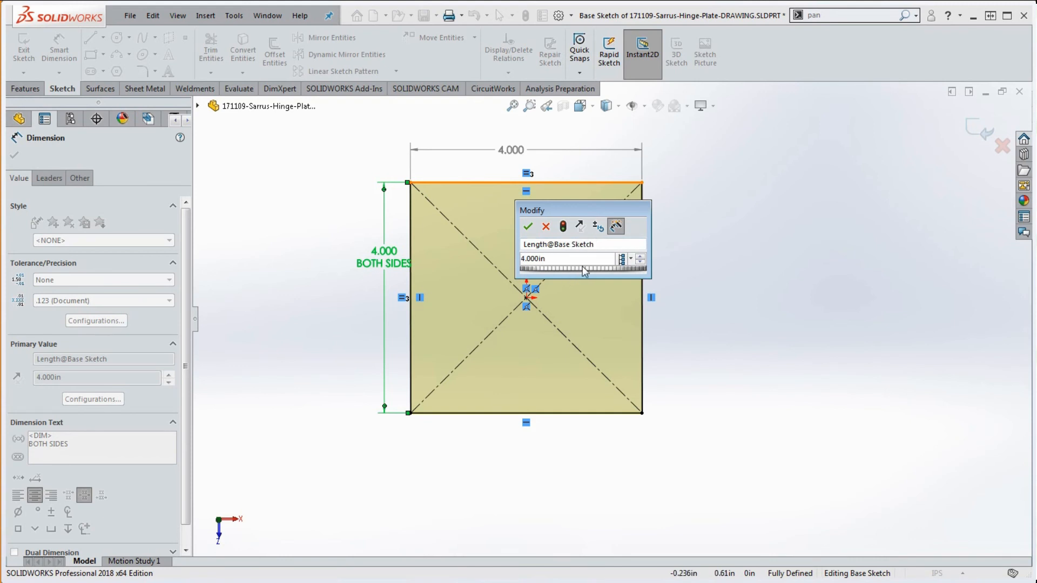
Step: Step the Length value up and back down, and view the choices for which configurations it applies to
click(641, 257)
click(640, 263)
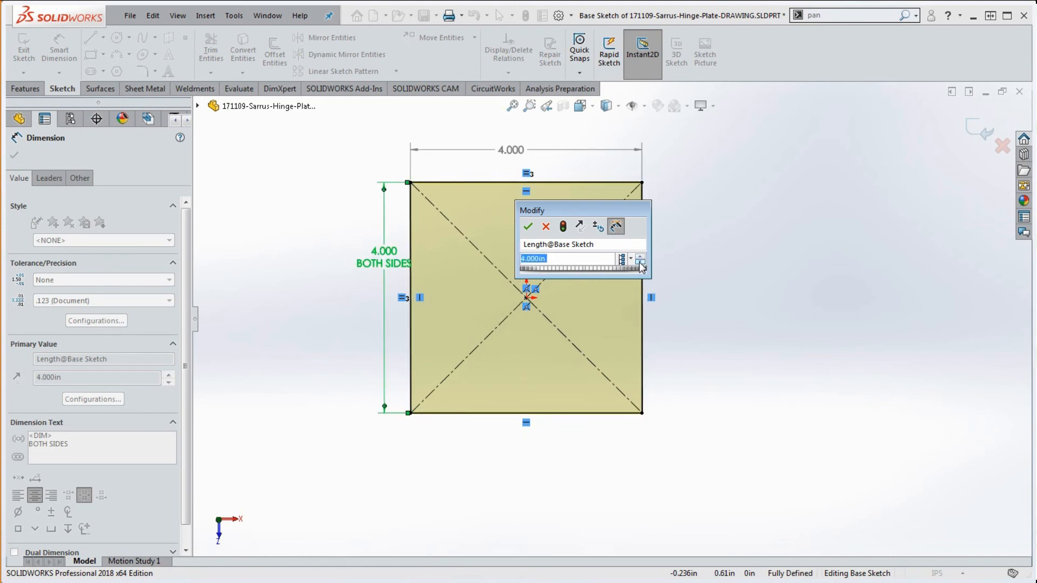
click(631, 259)
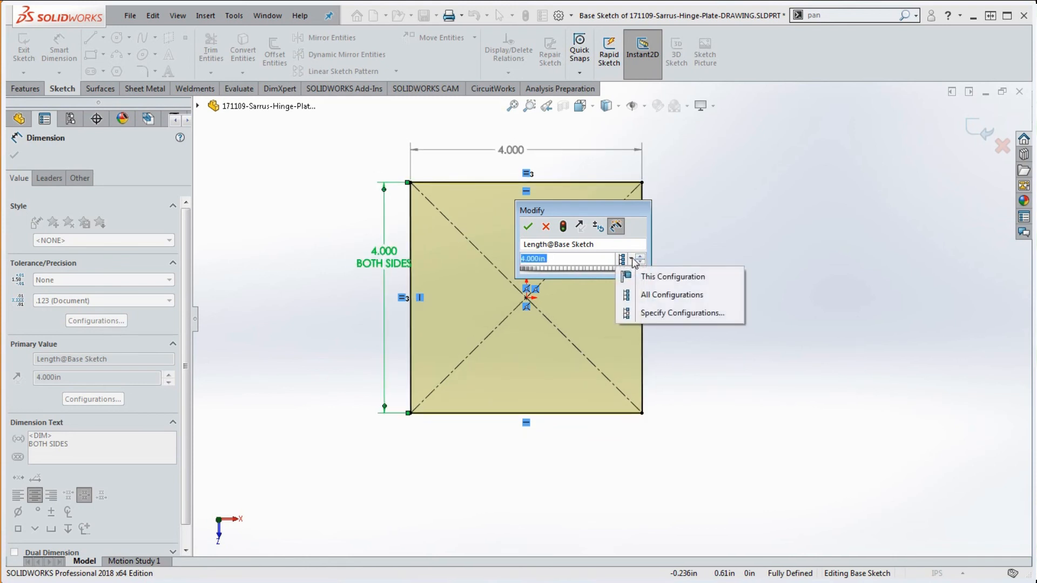
click(753, 233)
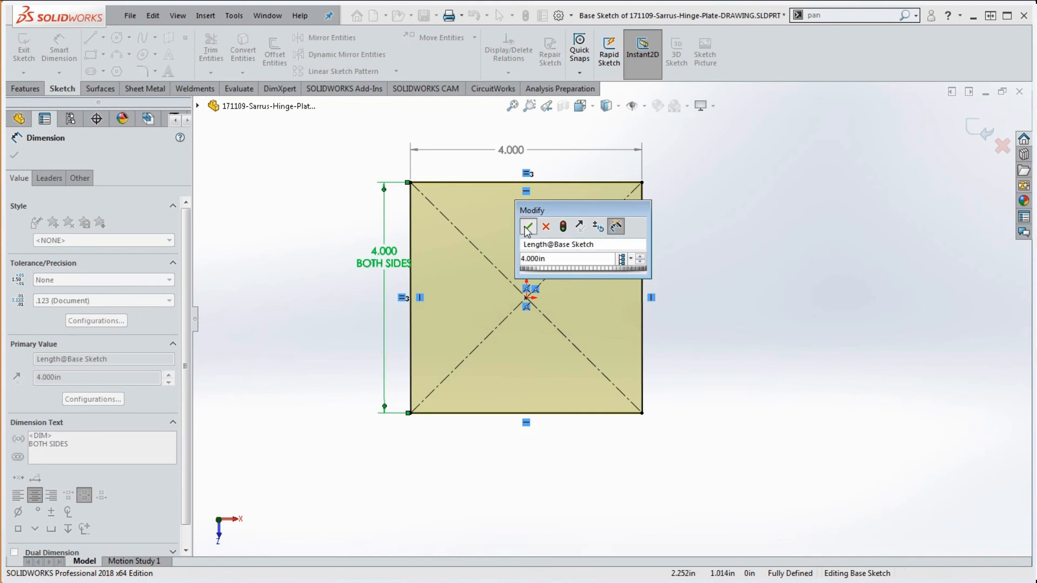
Step: Accept the Length dimension's settings and exit the Base Sketch with a rebuild
click(528, 226)
click(541, 17)
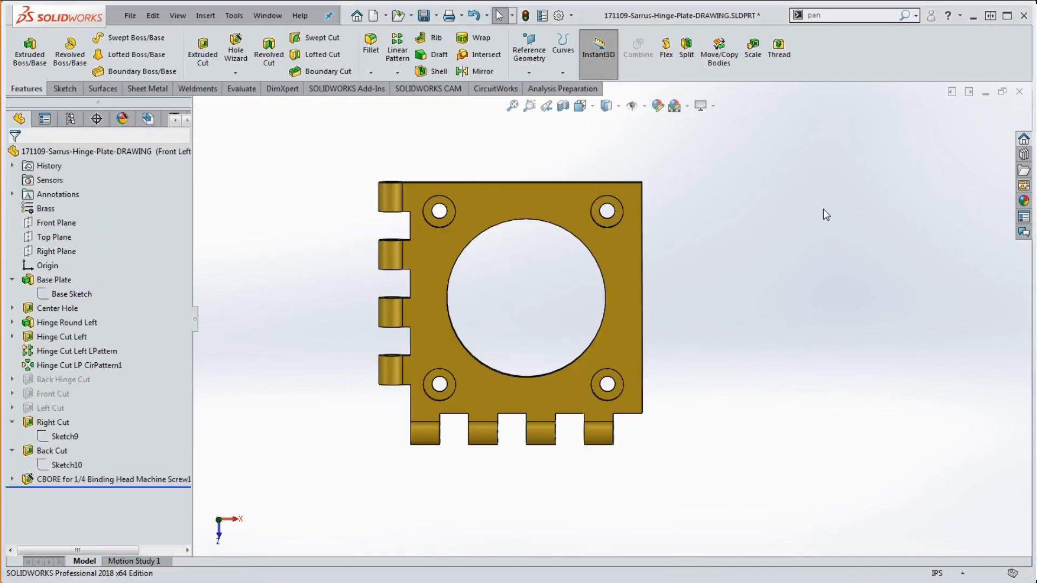